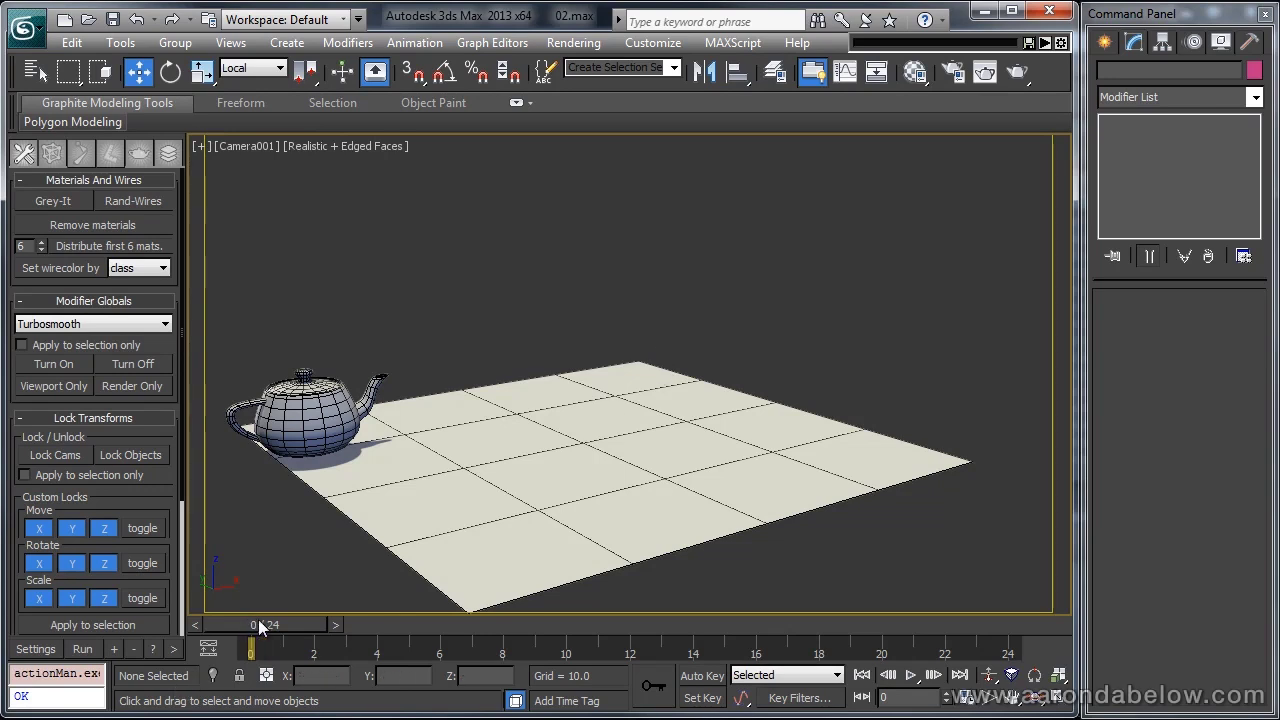
Step: Step through the teapot animation to frame 24, then select and deselect the teapot
left_click(270, 621)
left_click_drag(413, 608, 255, 627)
key("w")
left_click(292, 569)
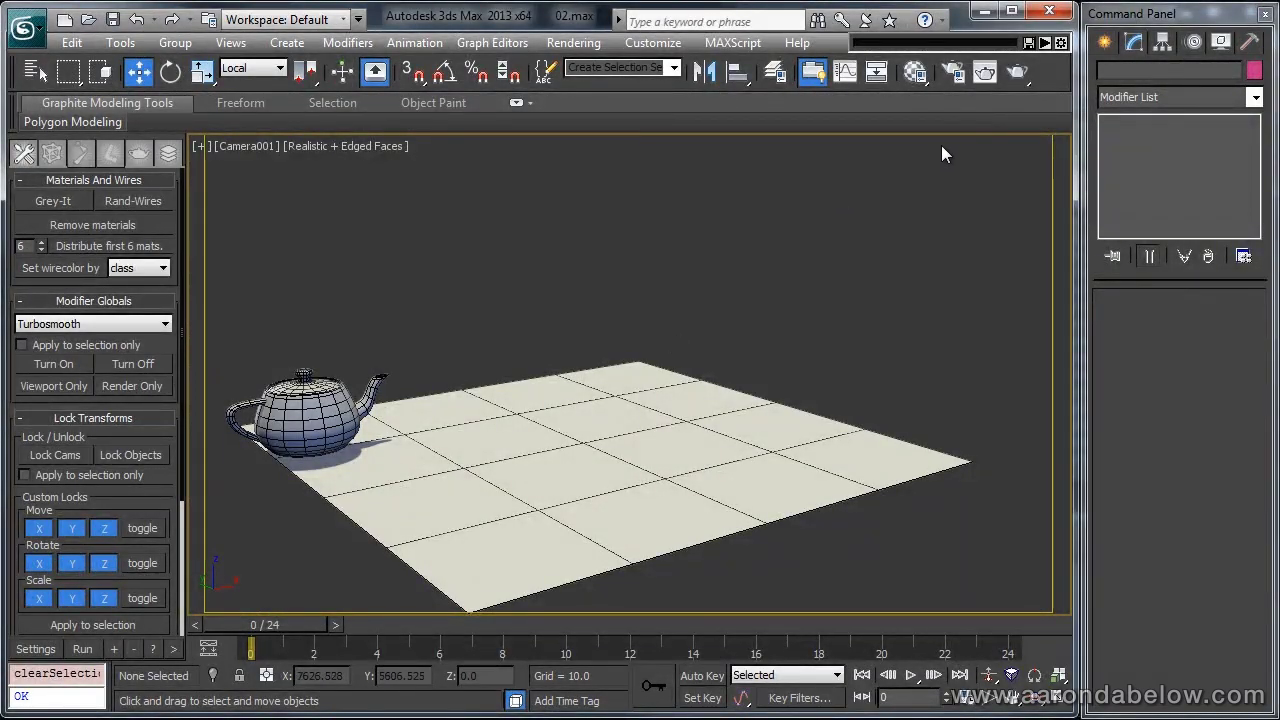
Step: Render the Background and Teapot passes locally from the pass manager, closing the frame window afterwards
left_click(1050, 74)
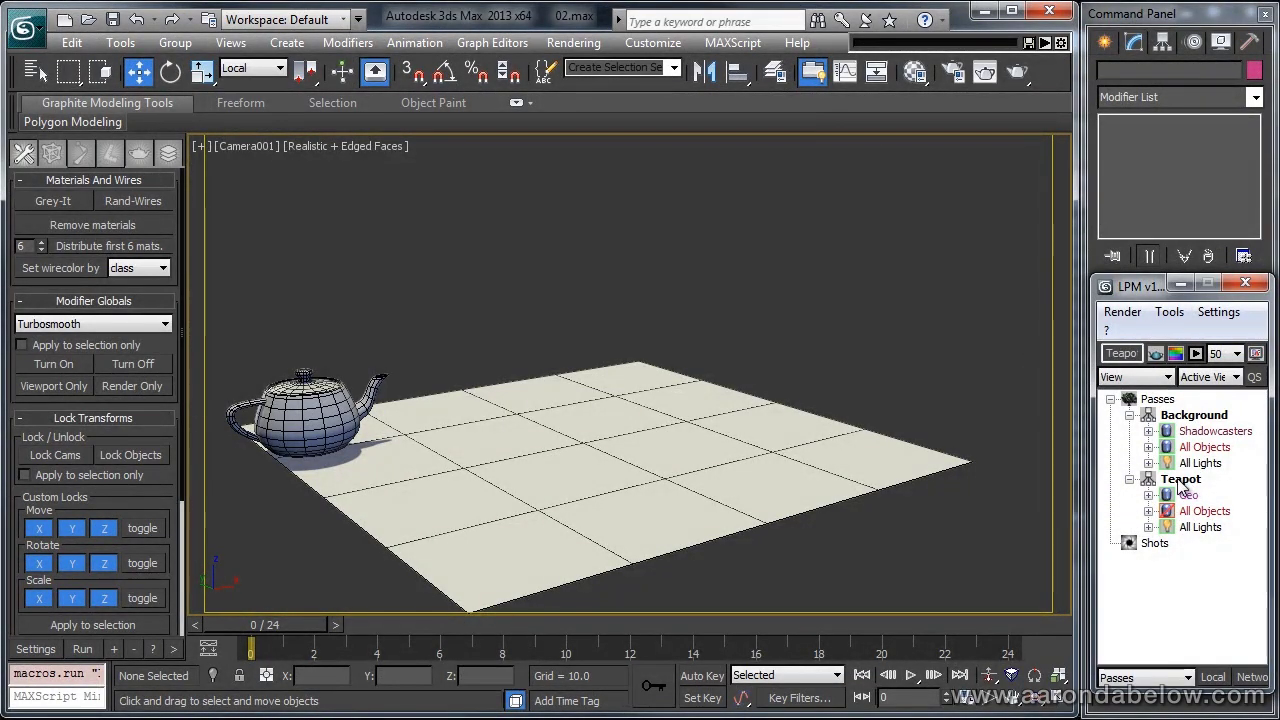
left_click(1214, 680)
left_click_drag(786, 131, 785, 31)
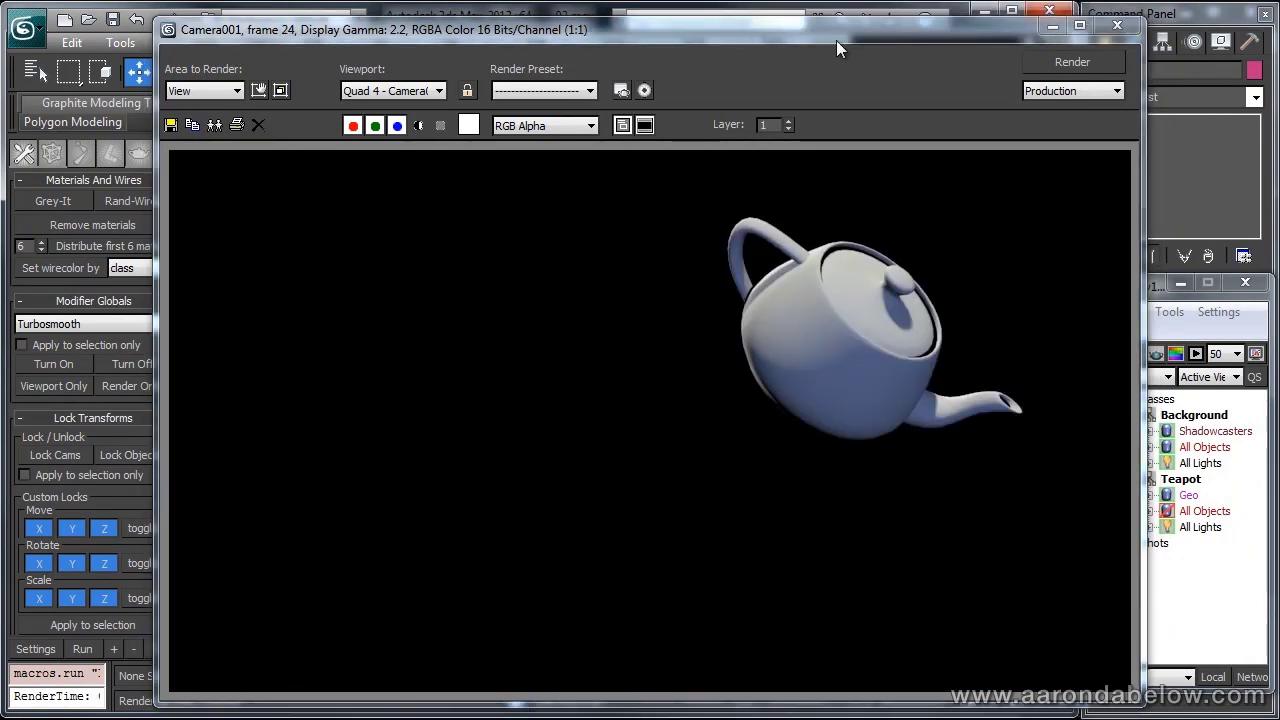
left_click(1120, 26)
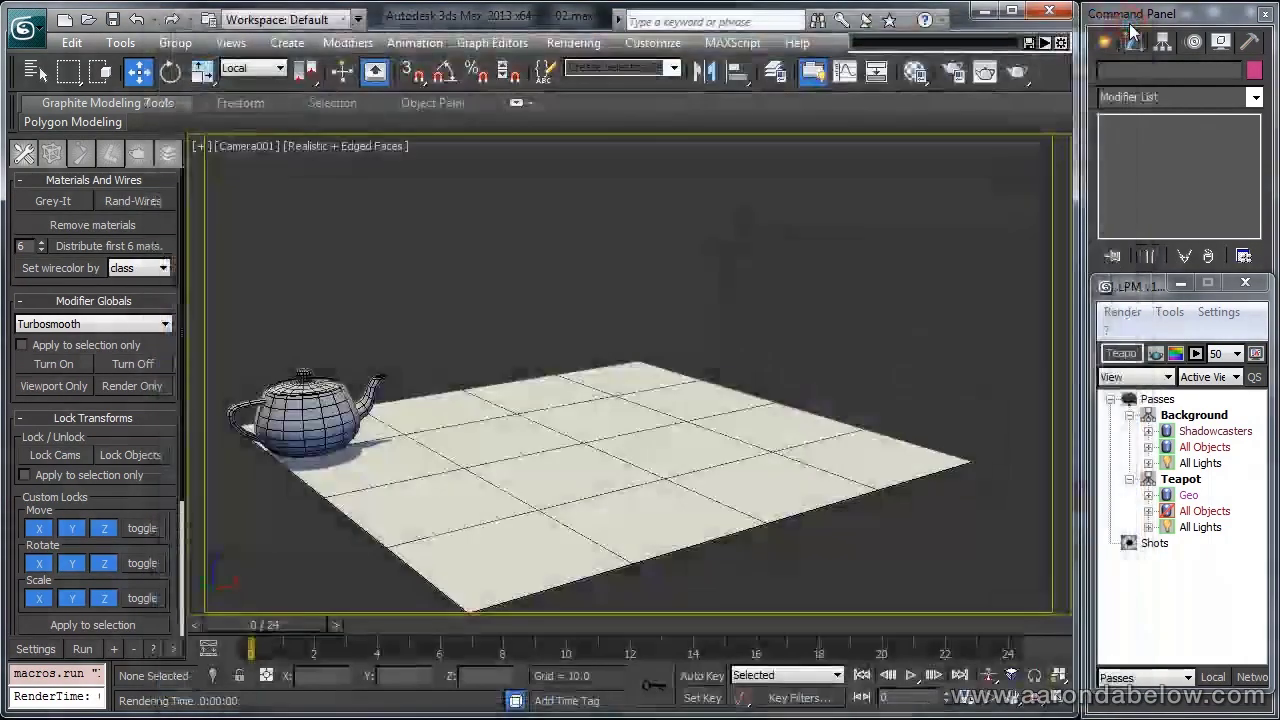
left_click(798, 282)
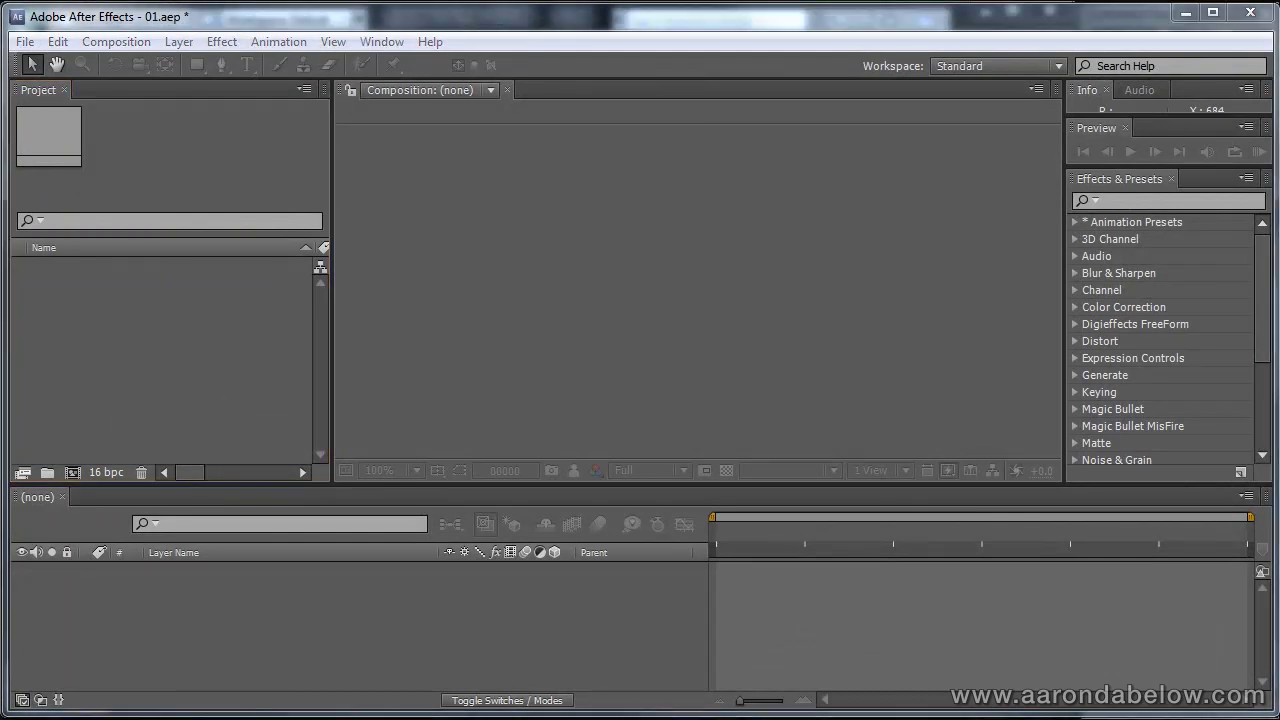
Step: Import the Background and Teapot RPF folders and build a single Background composition from them
left_click_drag(651, 394, 517, 289)
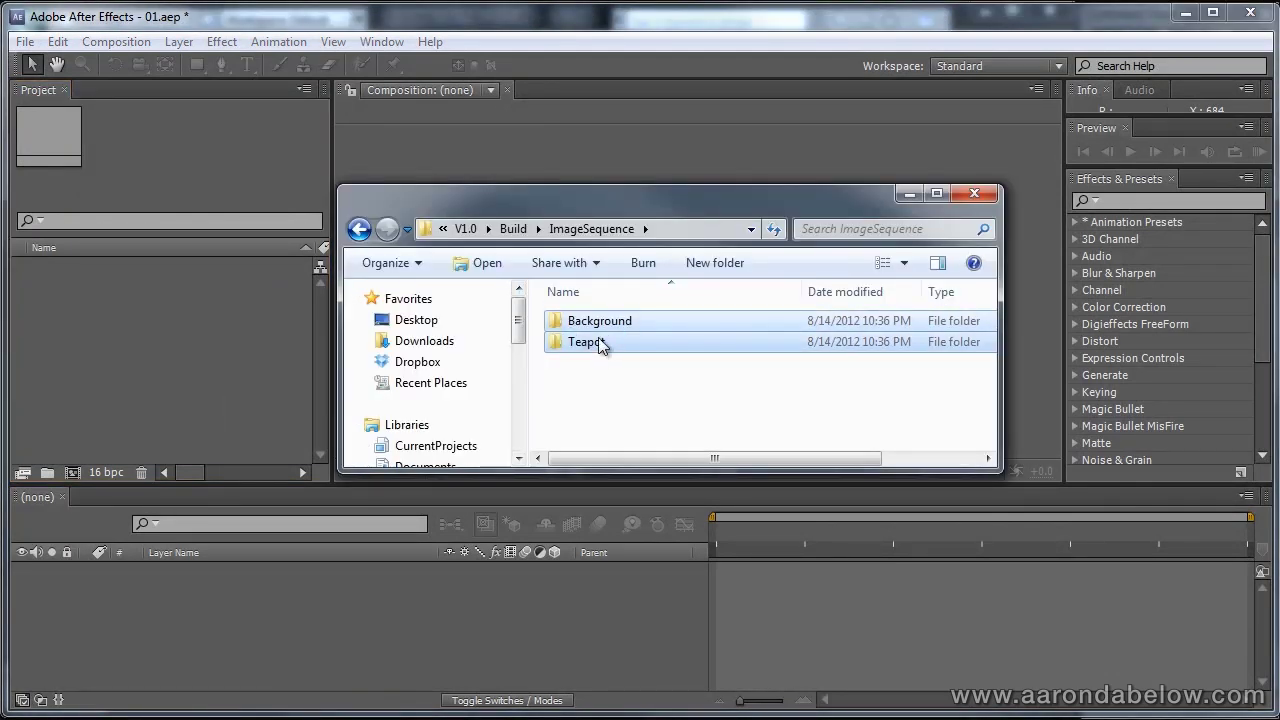
left_click_drag(606, 343, 100, 338)
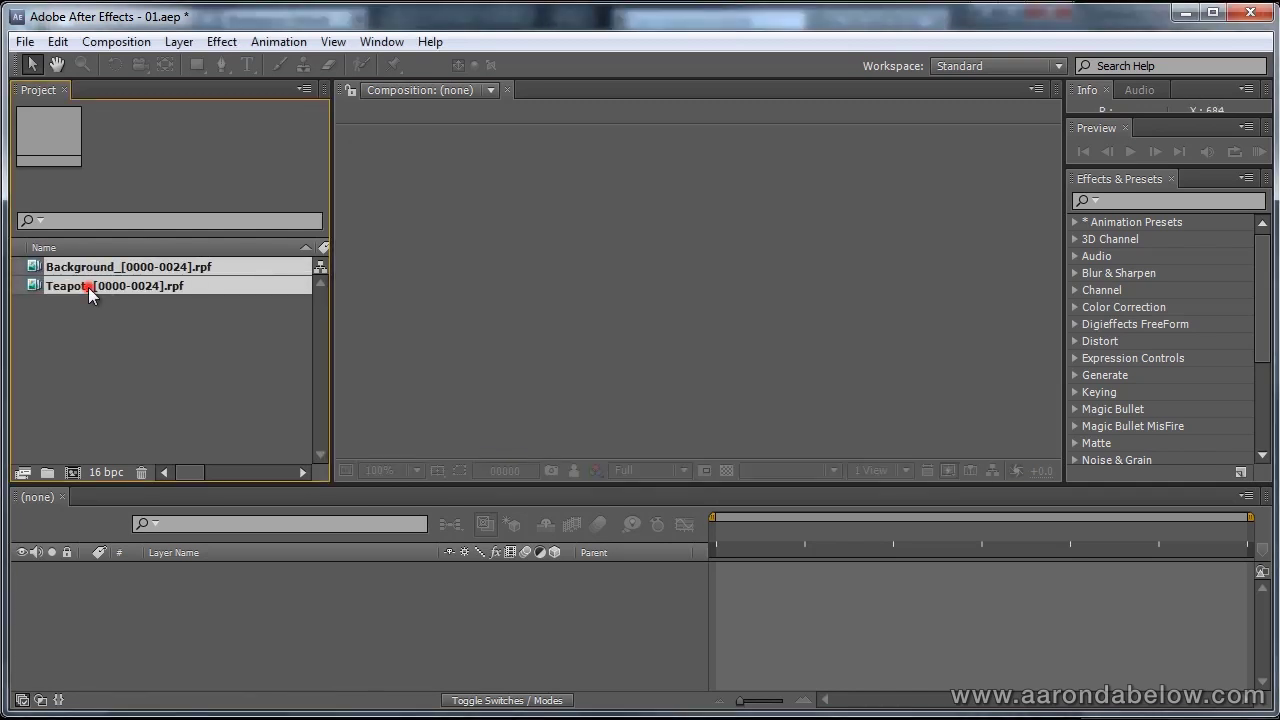
left_click_drag(88, 287, 233, 617)
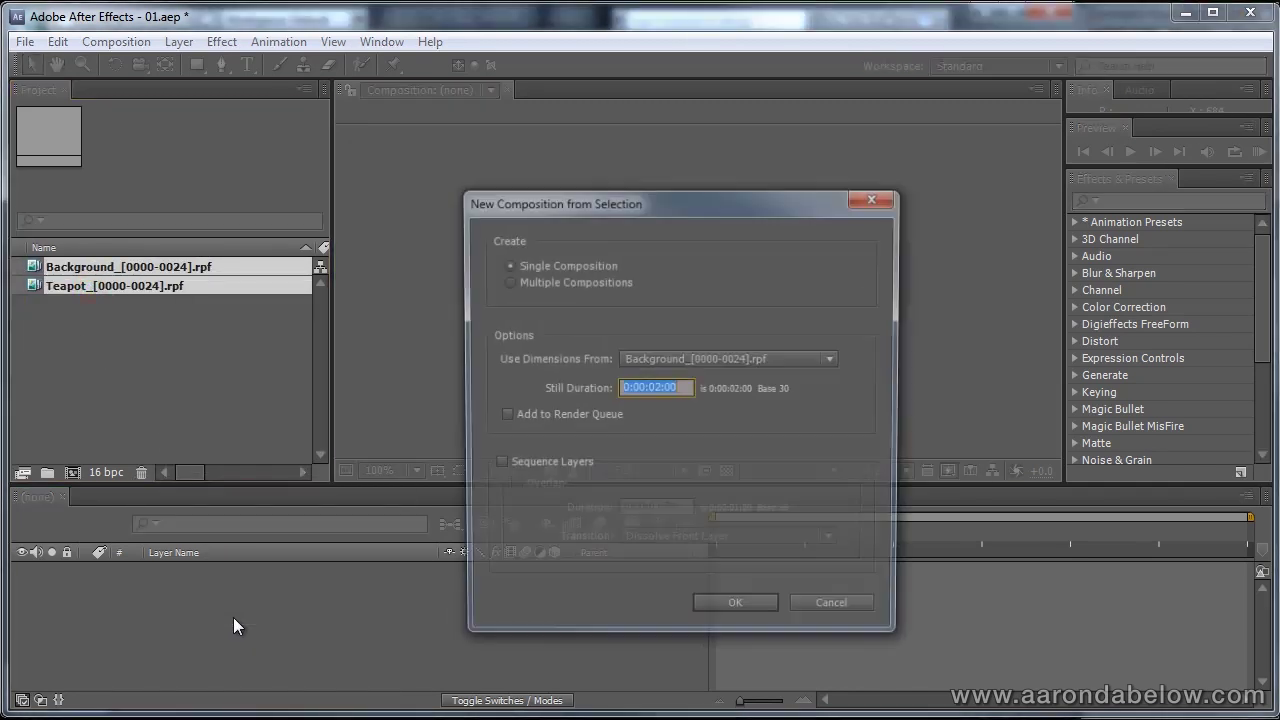
left_click(737, 612)
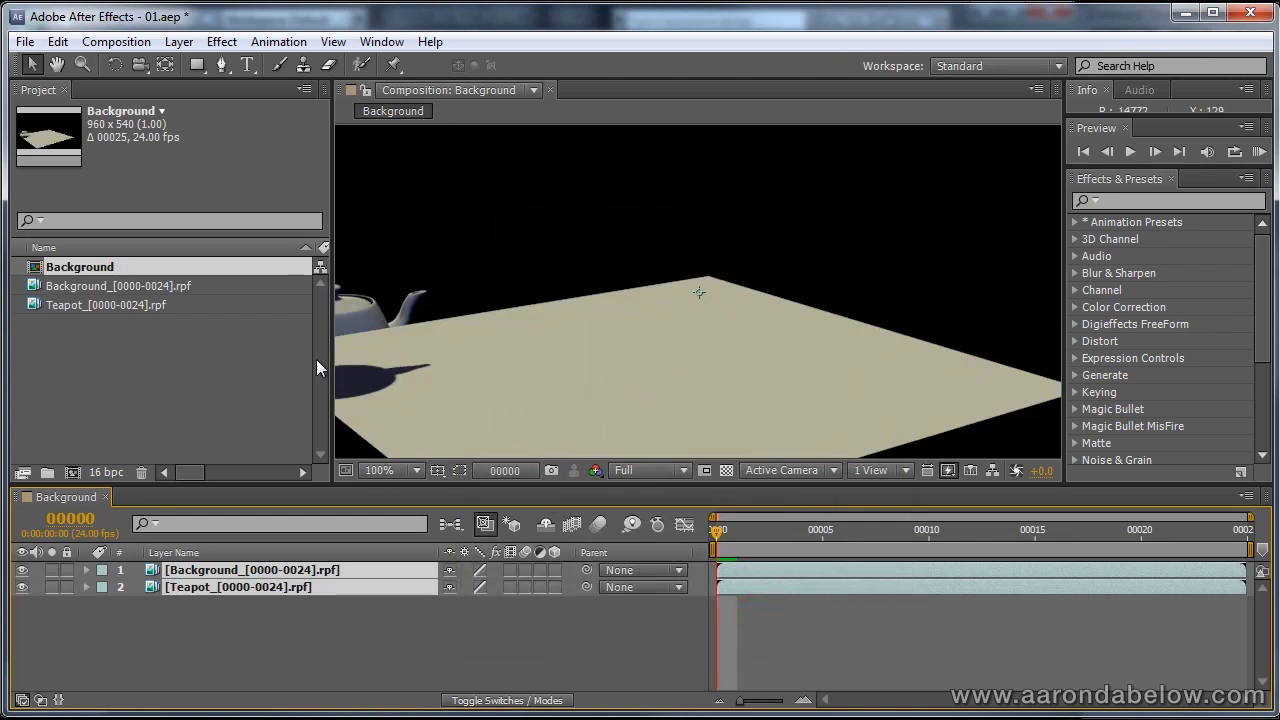
Step: Set the Background footage's colour management to Preserve RGB
left_click(226, 349)
left_click(107, 290)
right_click(110, 293)
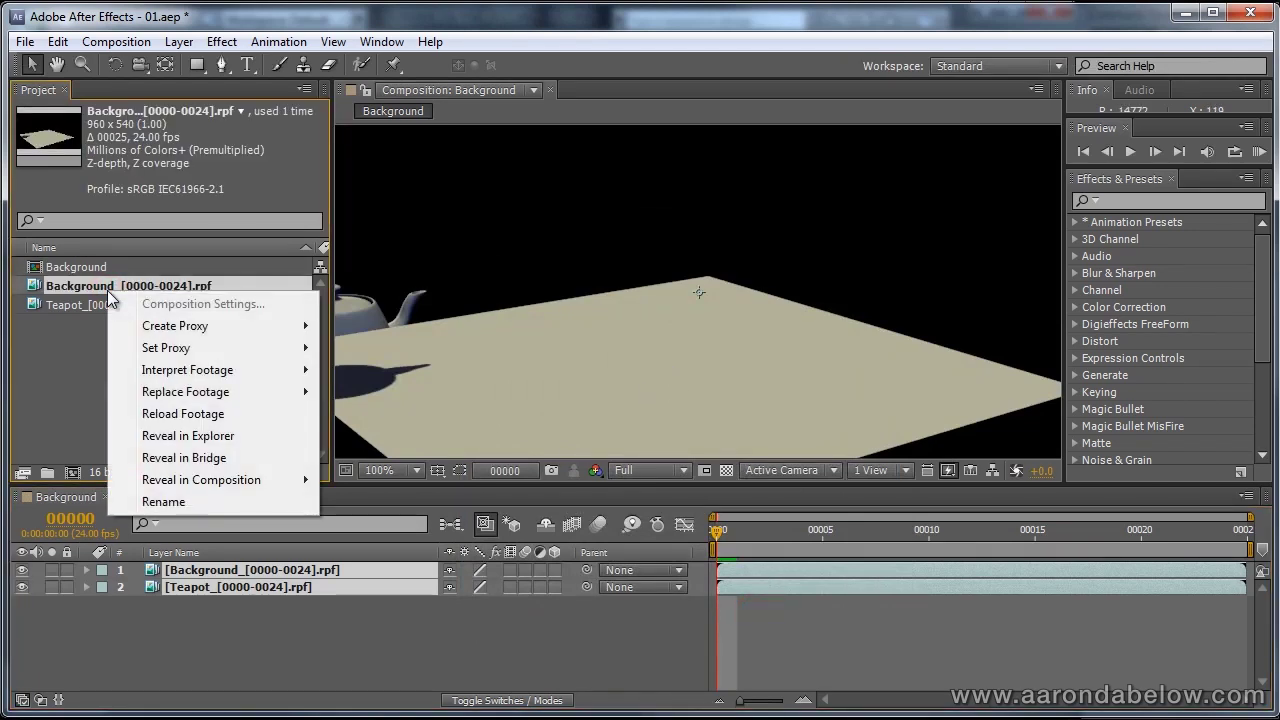
key("ctrl+alt+g")
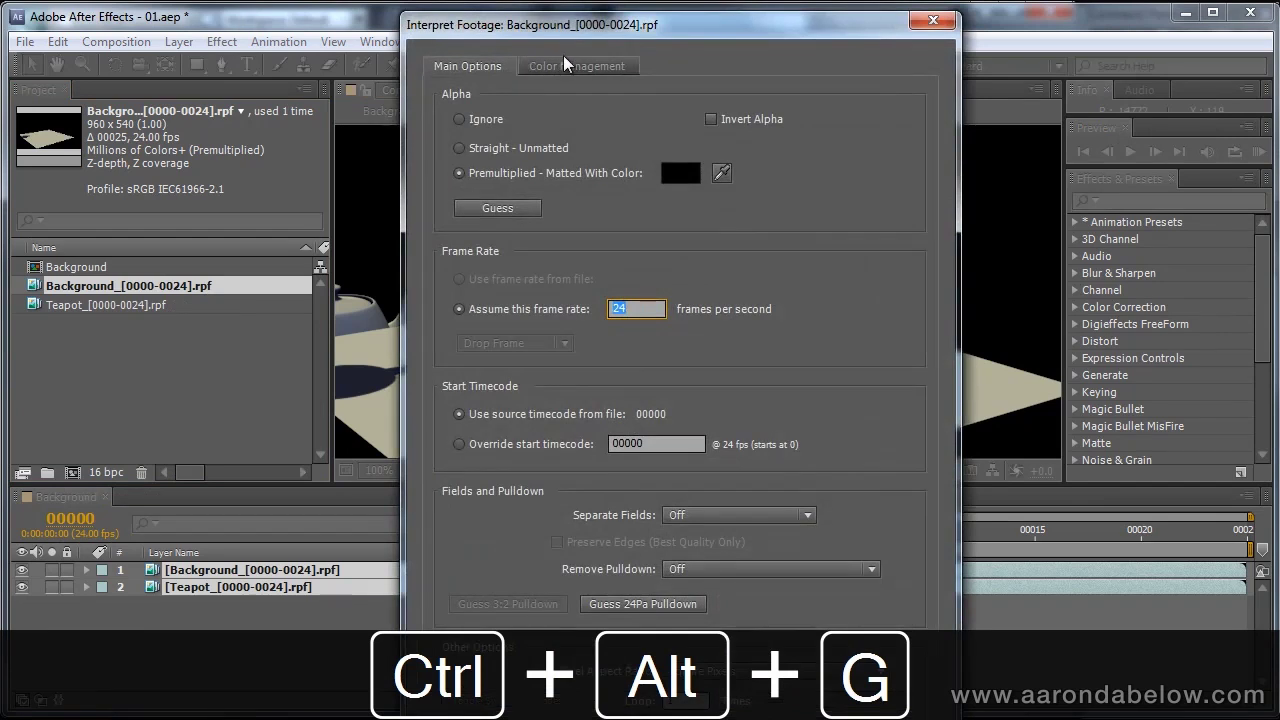
left_click(577, 66)
left_click(512, 145)
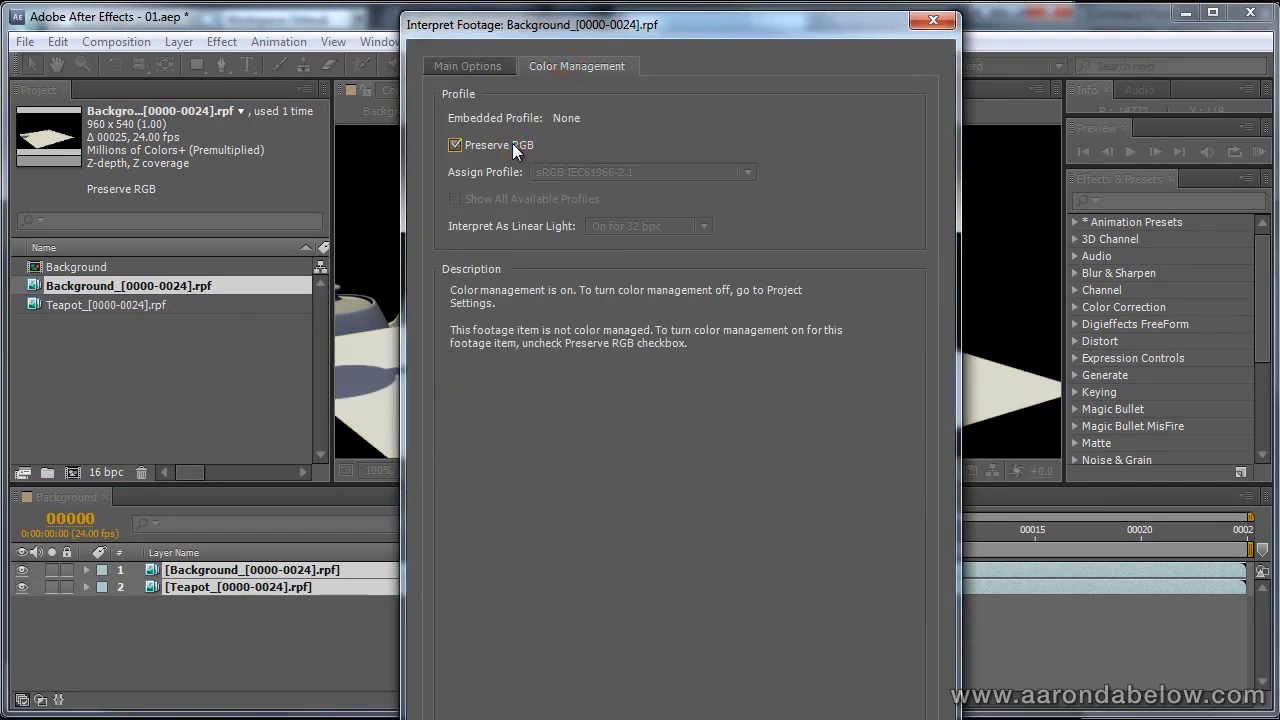
key("Return")
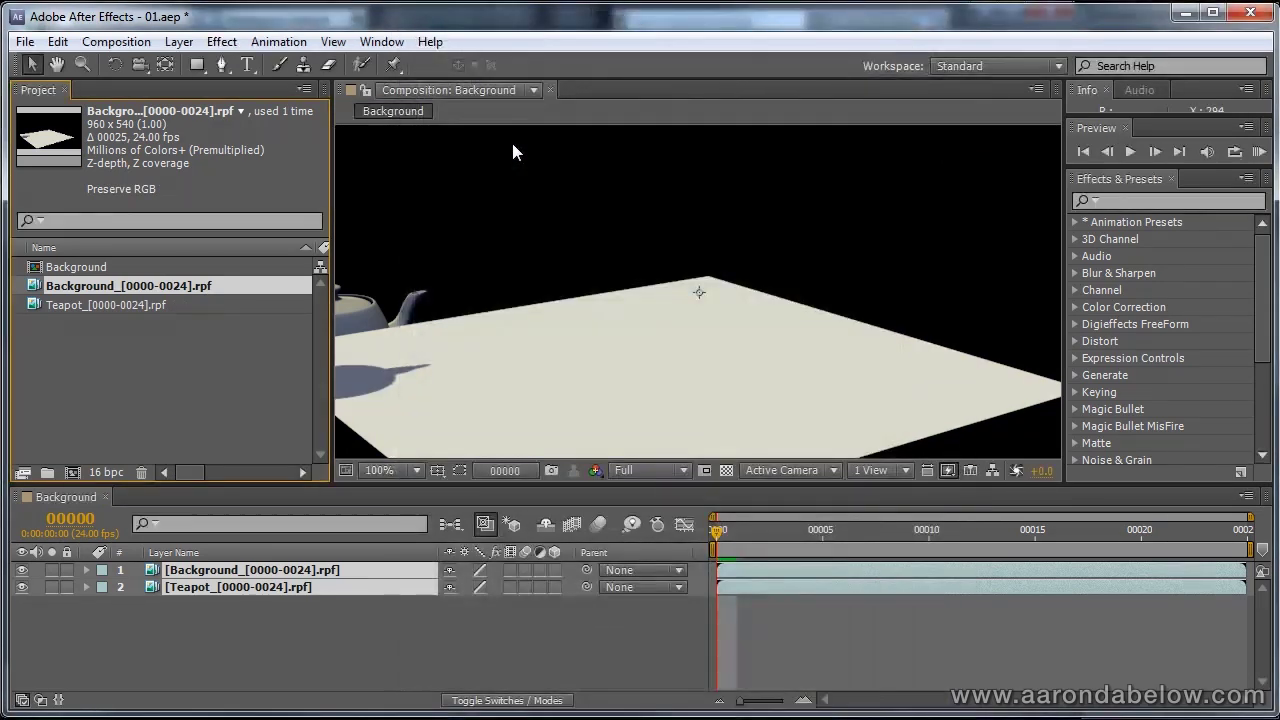
Step: Set the Teapot footage's colour management to Preserve RGB
left_click(216, 304)
key("ctrl+alt+g")
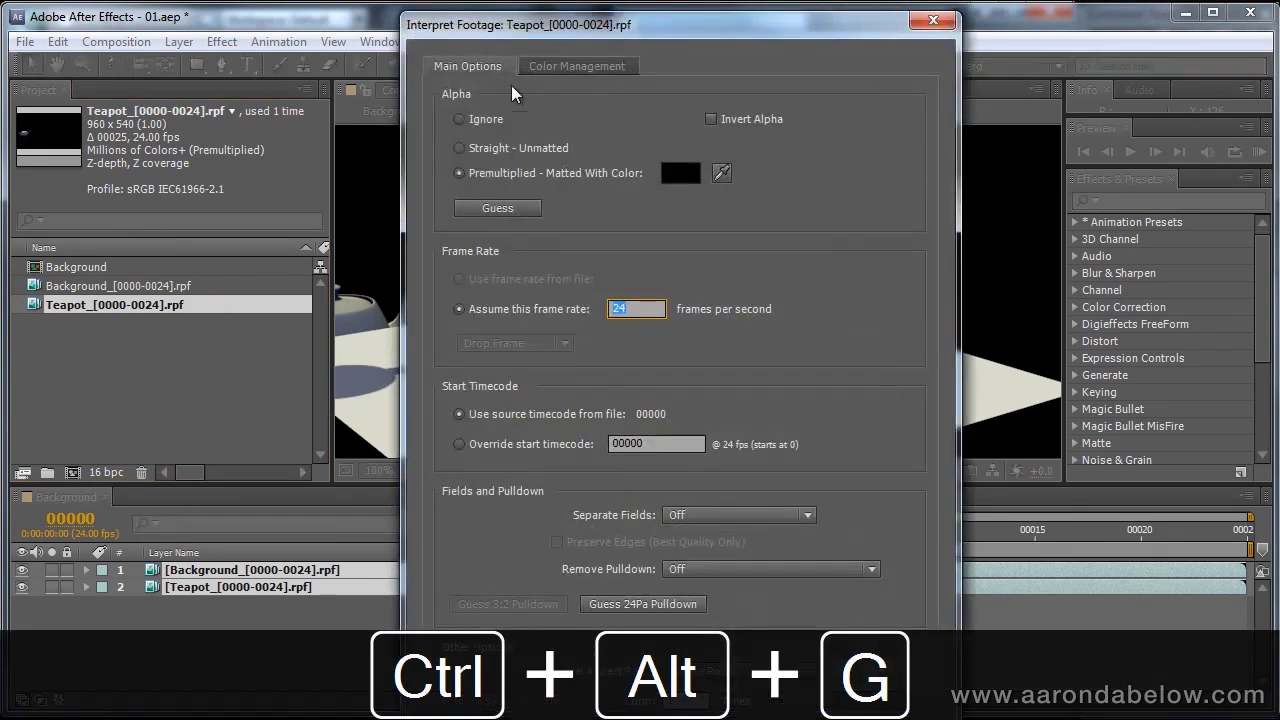
left_click(553, 64)
left_click(477, 147)
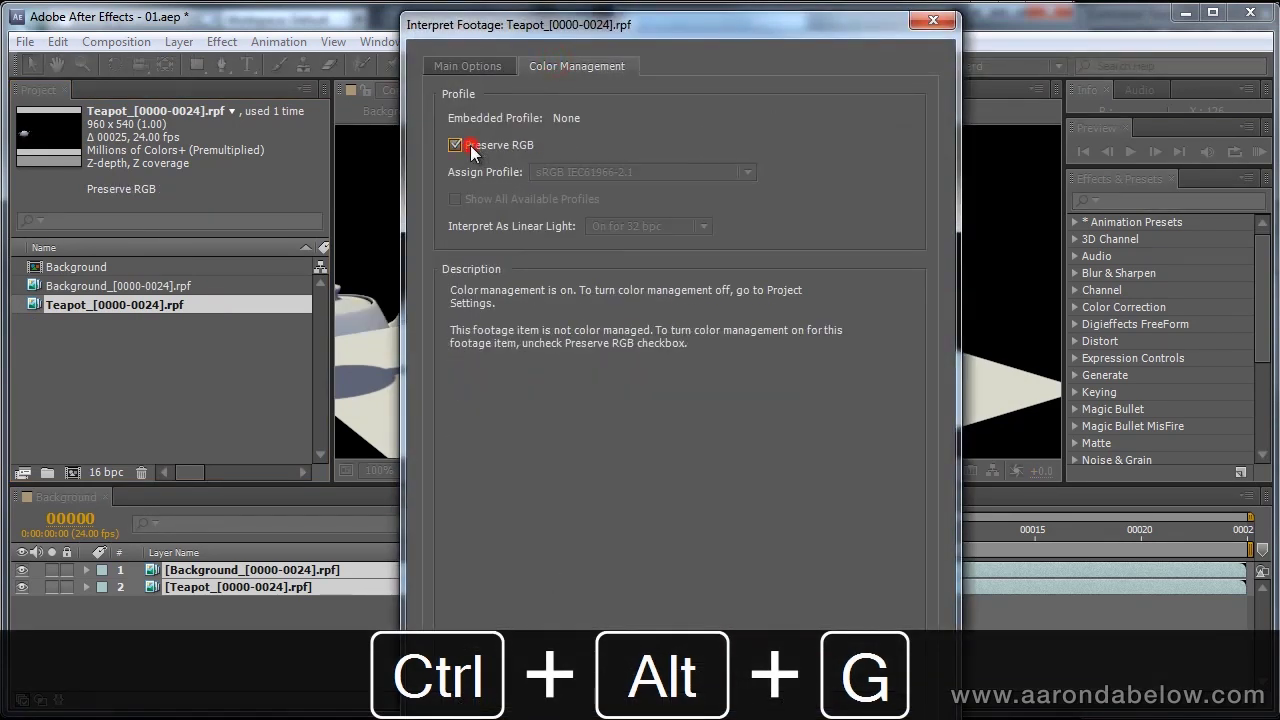
key("Return")
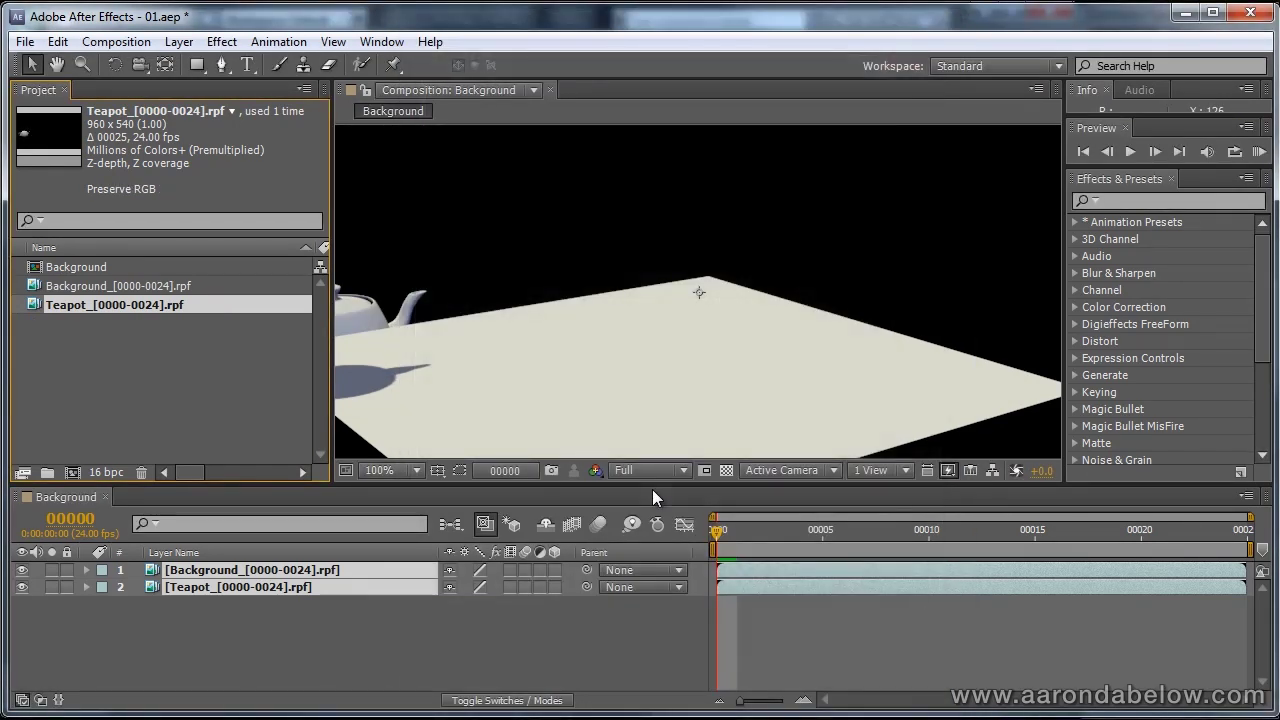
Step: Move the Background layer below Teapot and preview the teapot animation
left_click_drag(250, 570, 256, 632)
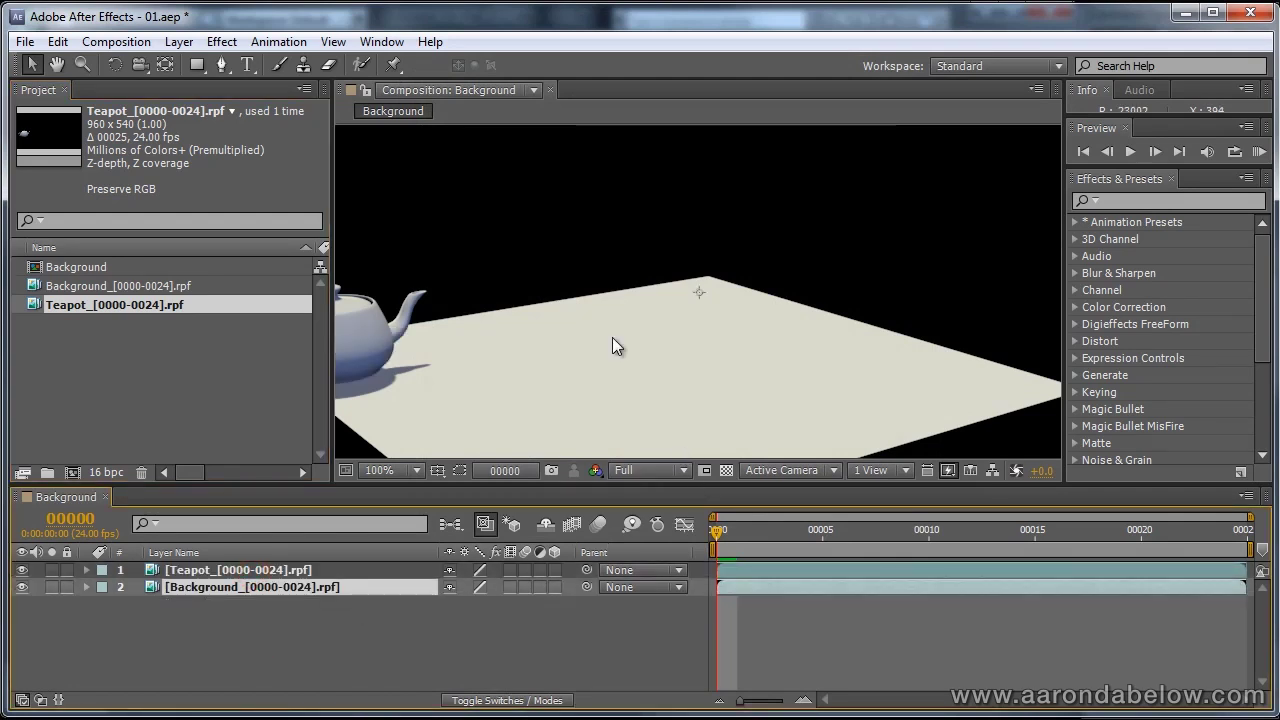
key("grave")
key("space")
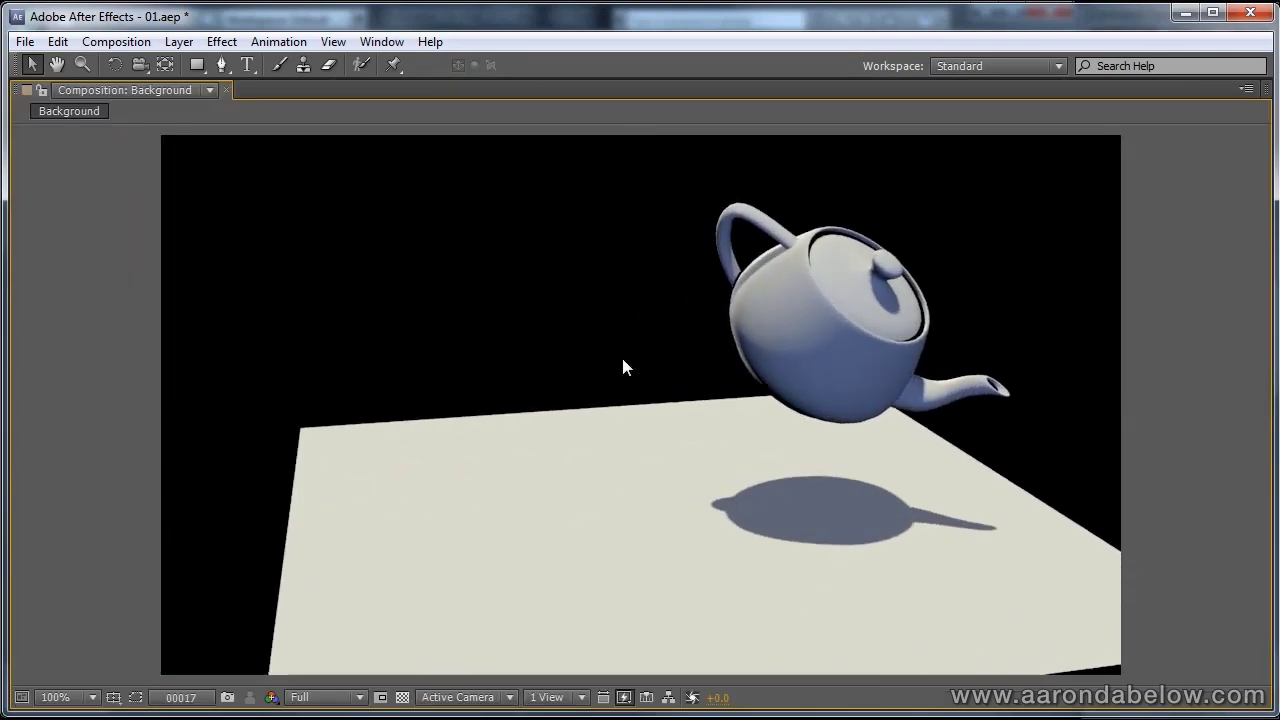
key("space")
key("grave")
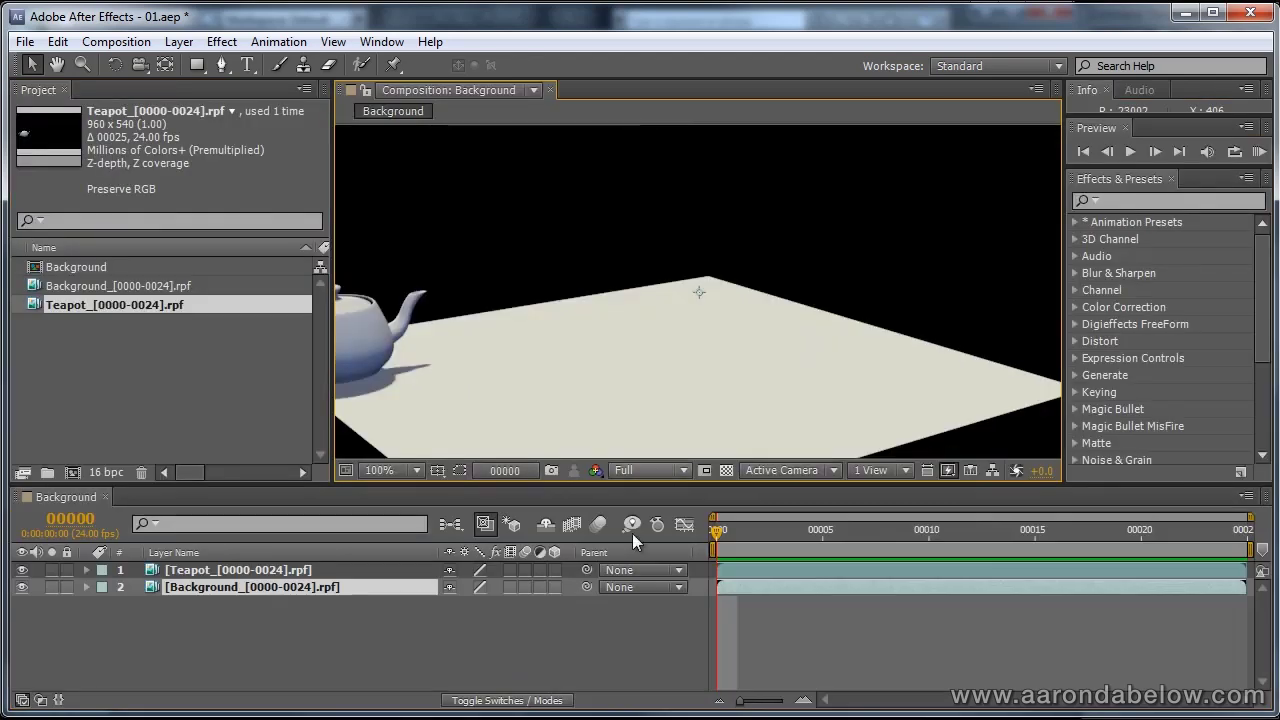
Step: Import an RPF Camera from the Teapot layer and show its position and rotation keyframes
left_click(221, 572)
right_click(221, 572)
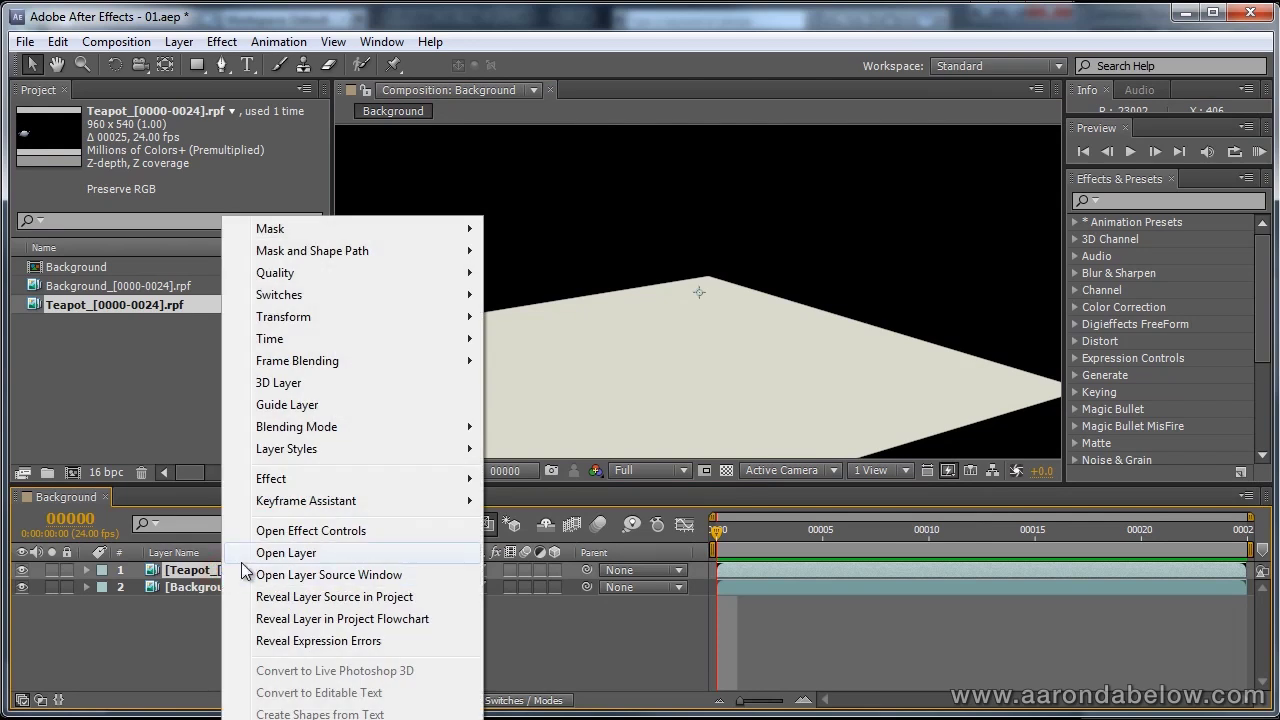
left_click(357, 502)
left_click(585, 634)
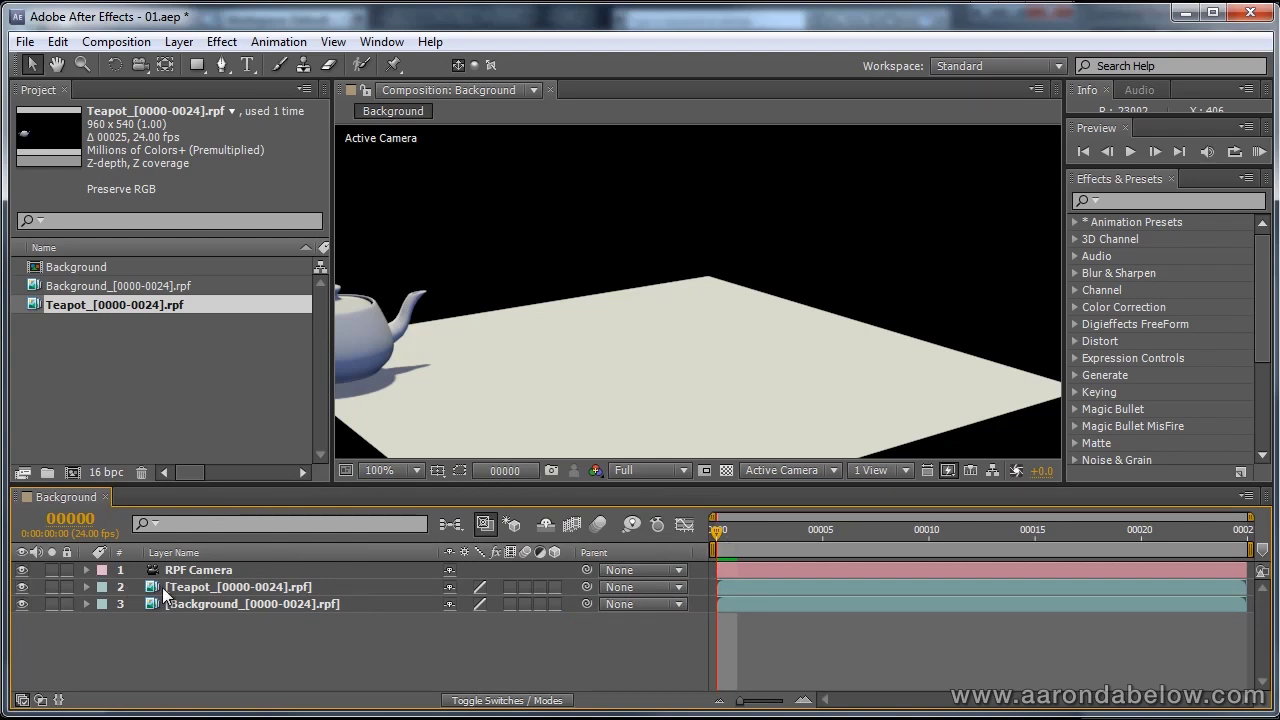
left_click(207, 573)
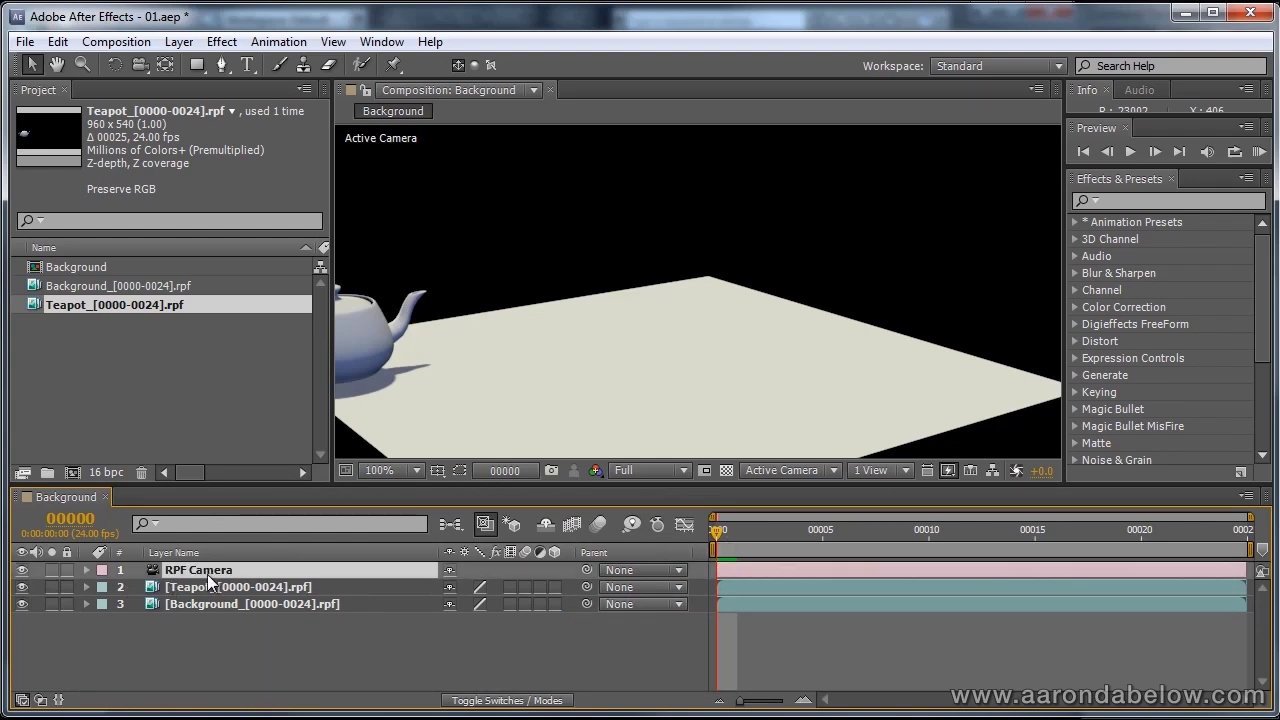
key("p")
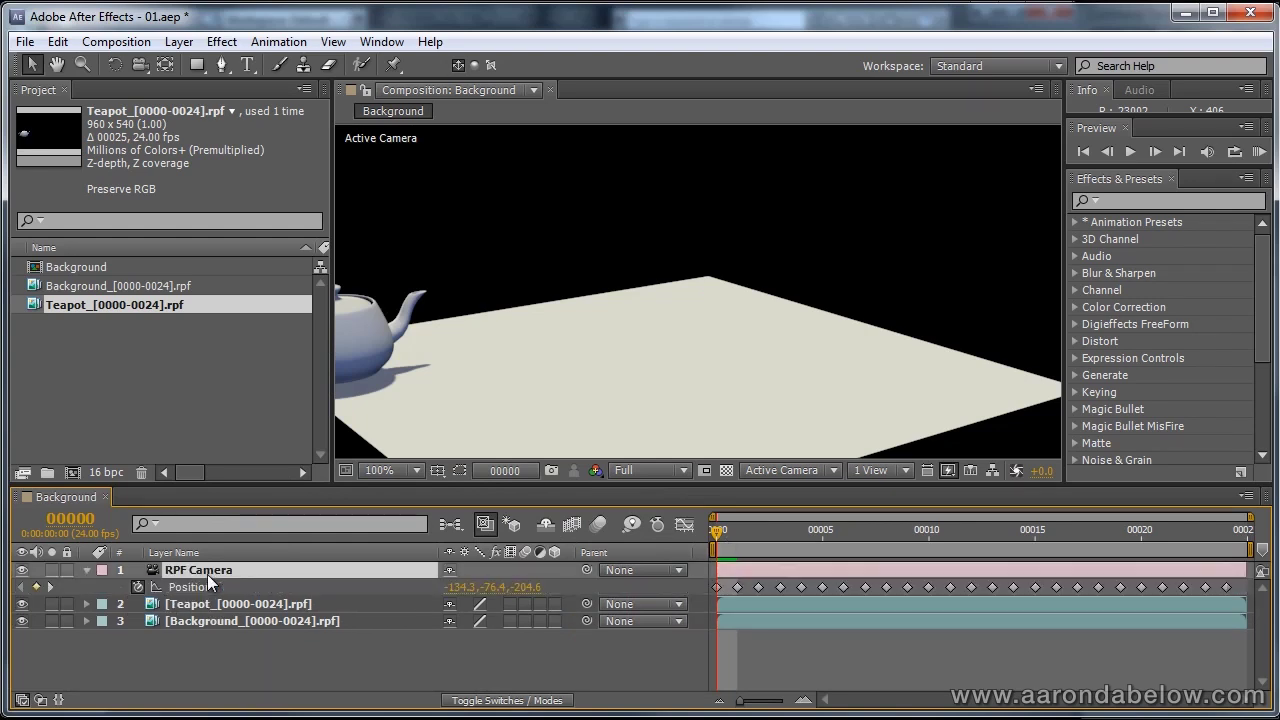
key("r")
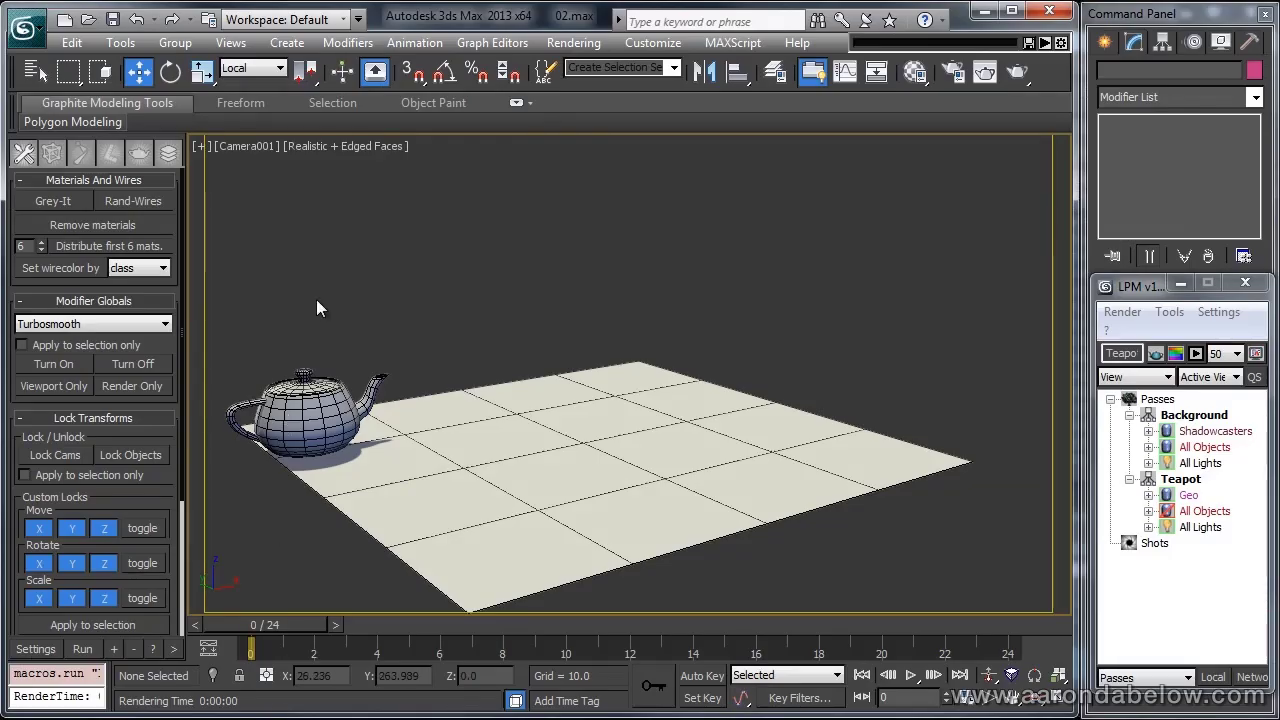
Step: Select Camera001 from the viewport menu and grab its 24.287 mm lens value
left_click(233, 145)
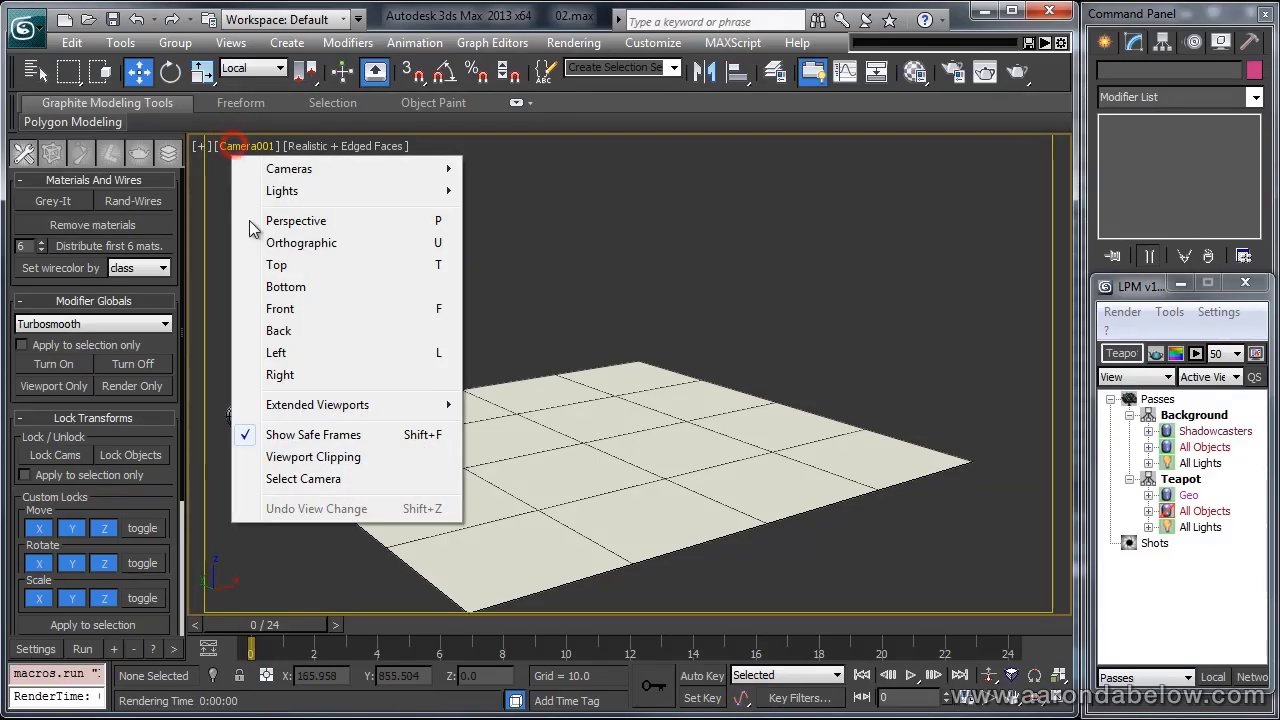
left_click(303, 479)
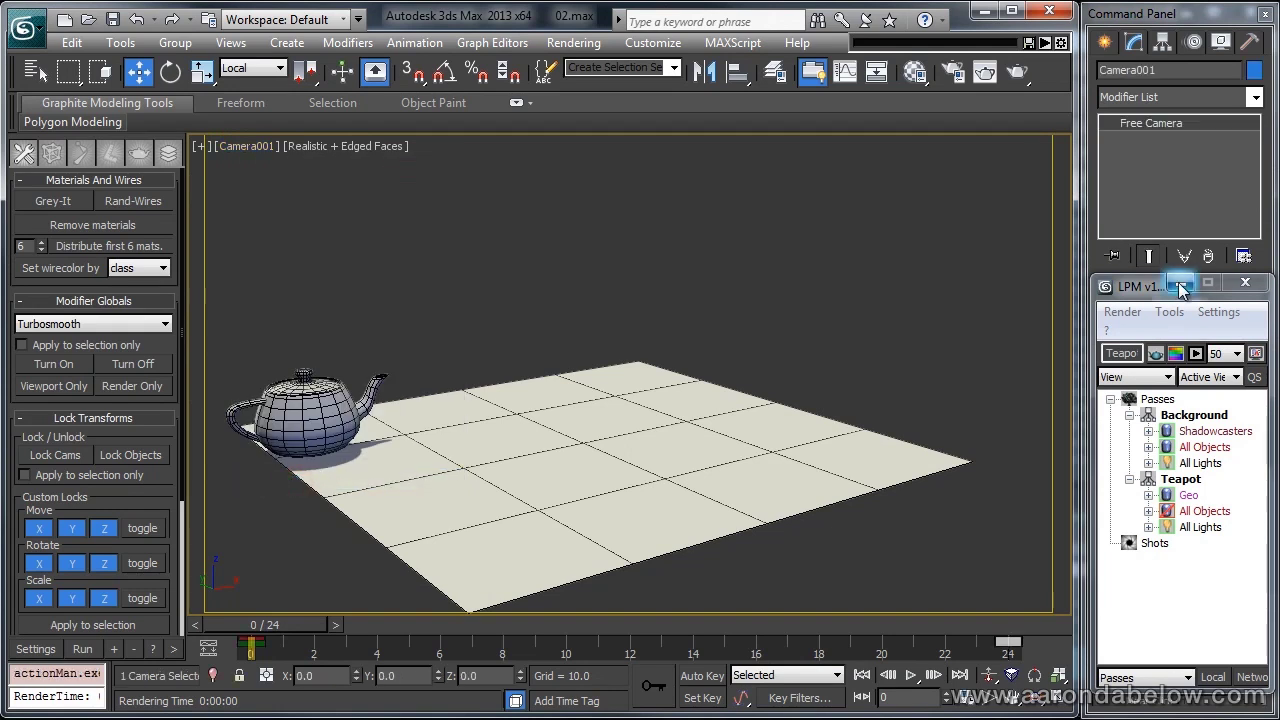
left_click(1180, 286)
double_click(1210, 328)
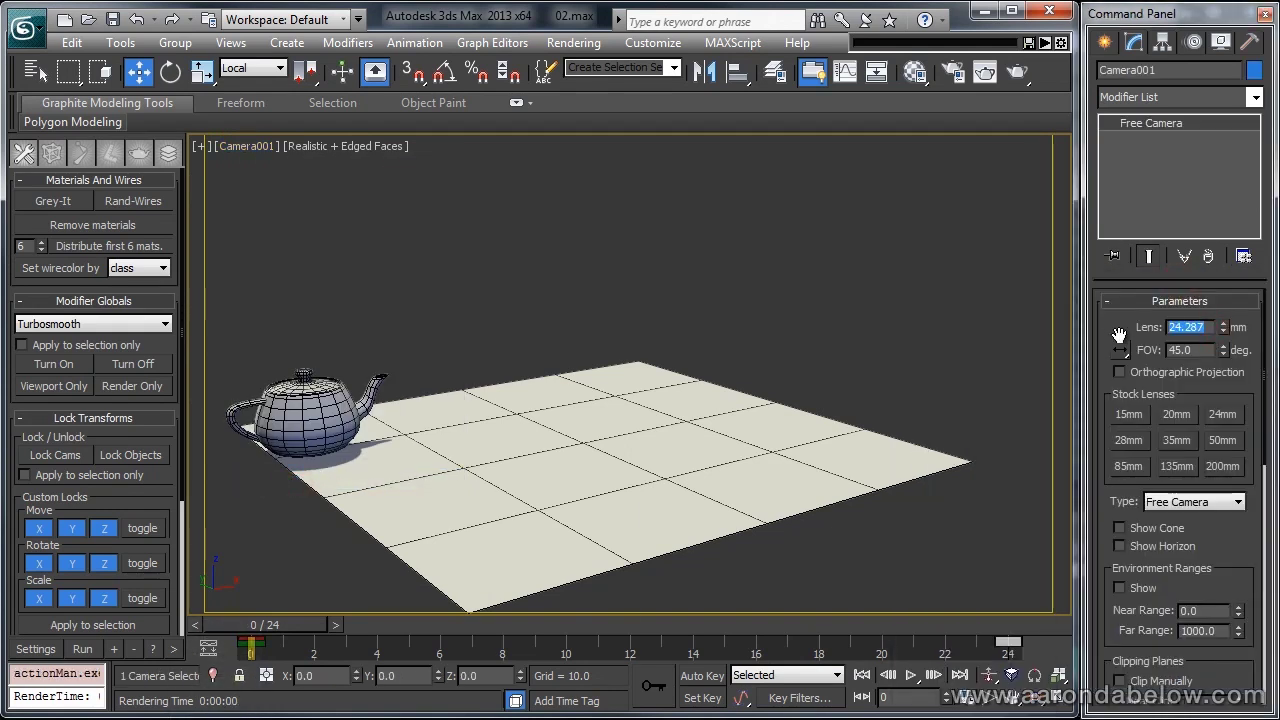
key("Tab")
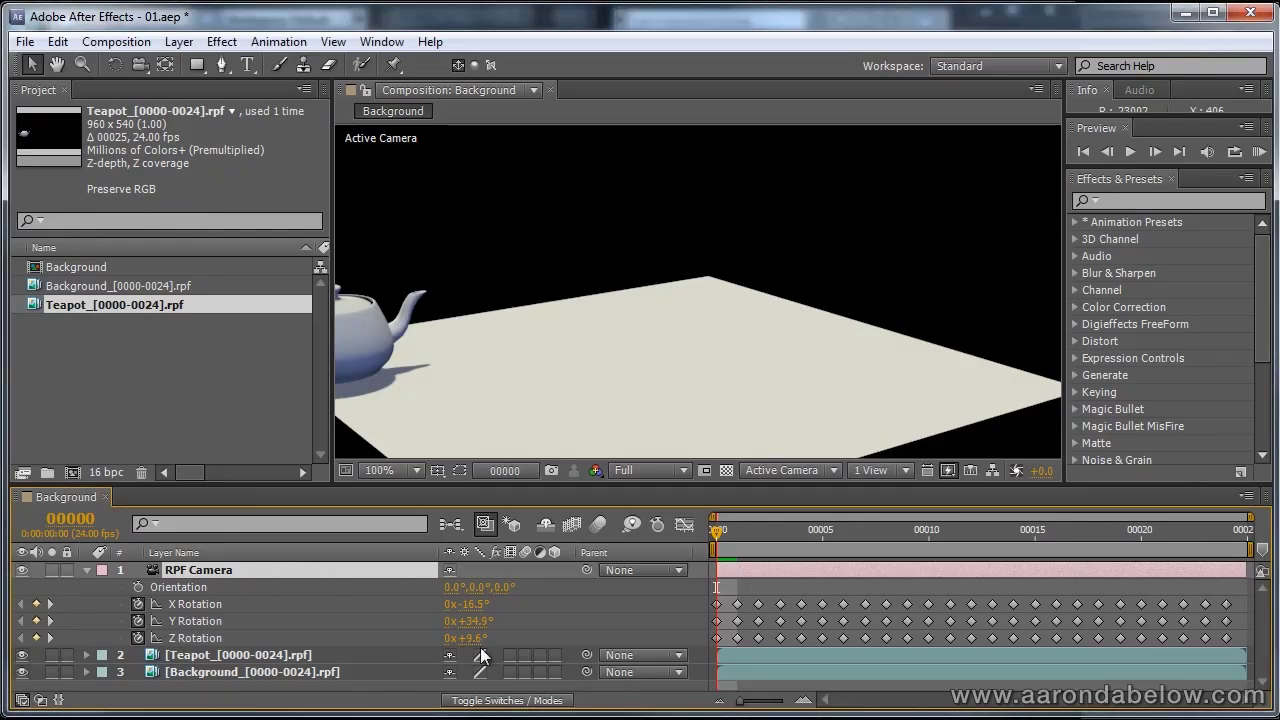
Step: Set the RPF Camera's film size to 24.287 mm in its camera settings
left_click(266, 592)
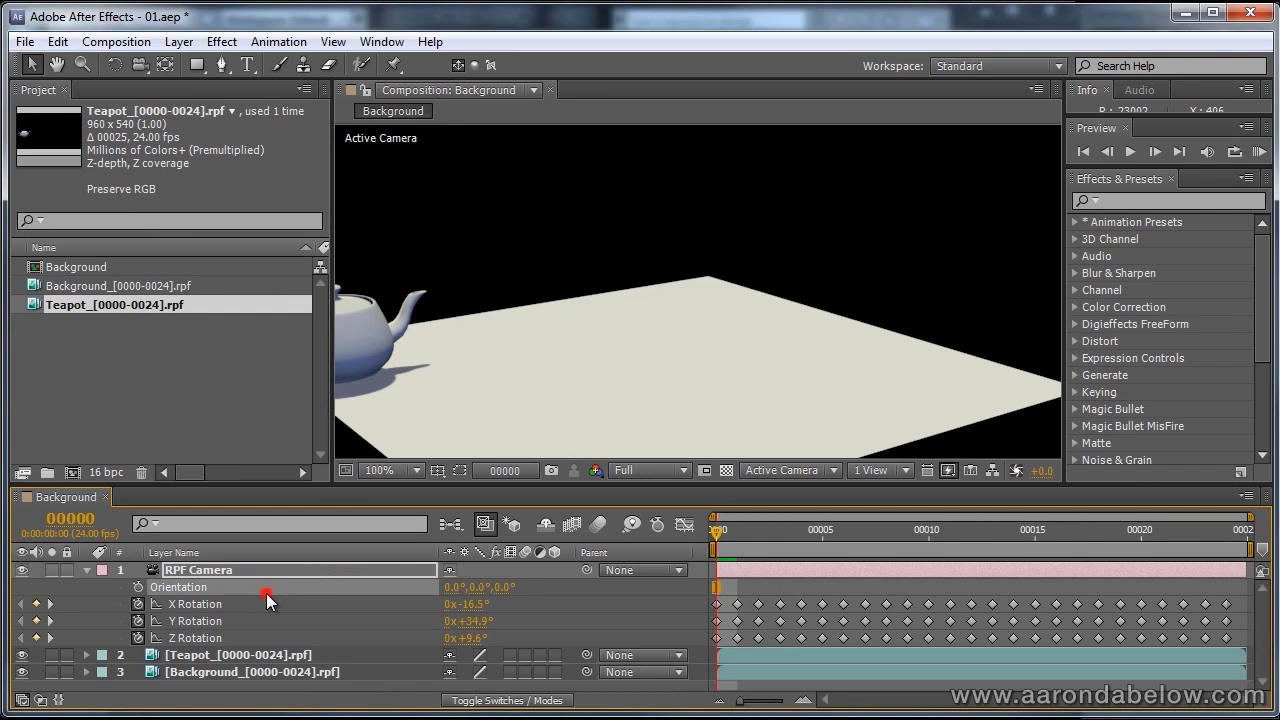
double_click(153, 568)
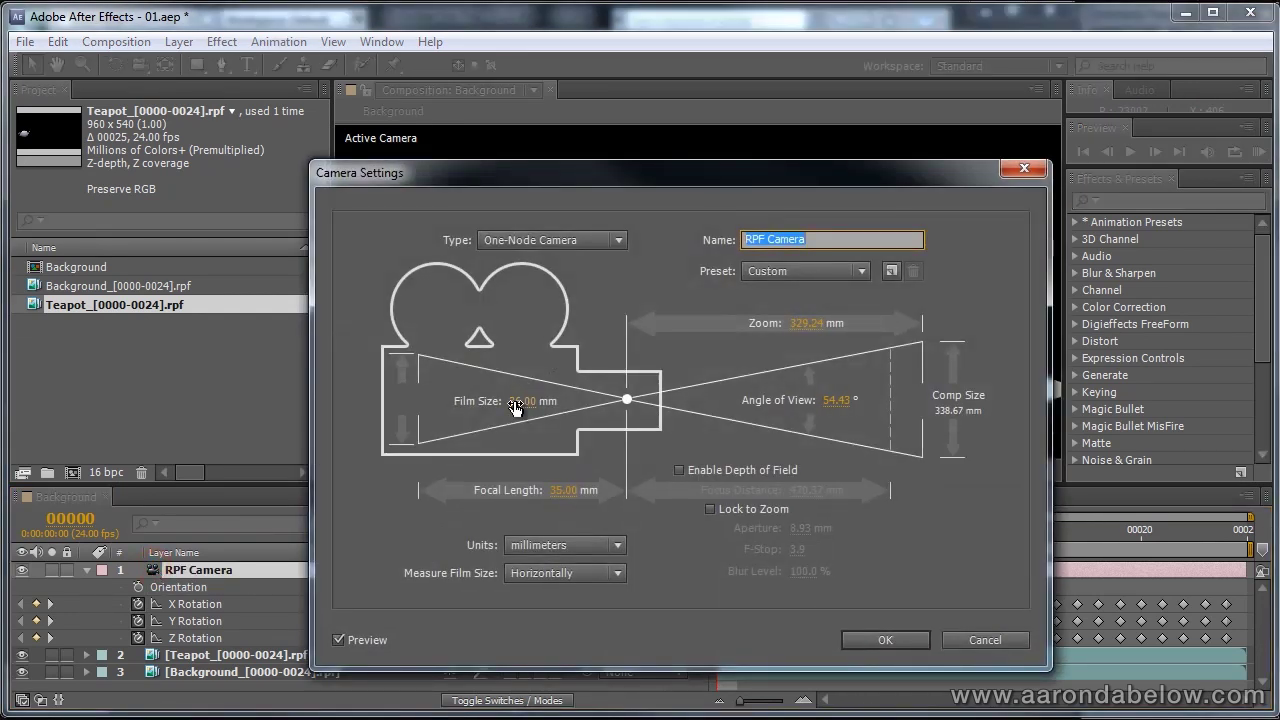
left_click(516, 403)
type("24")
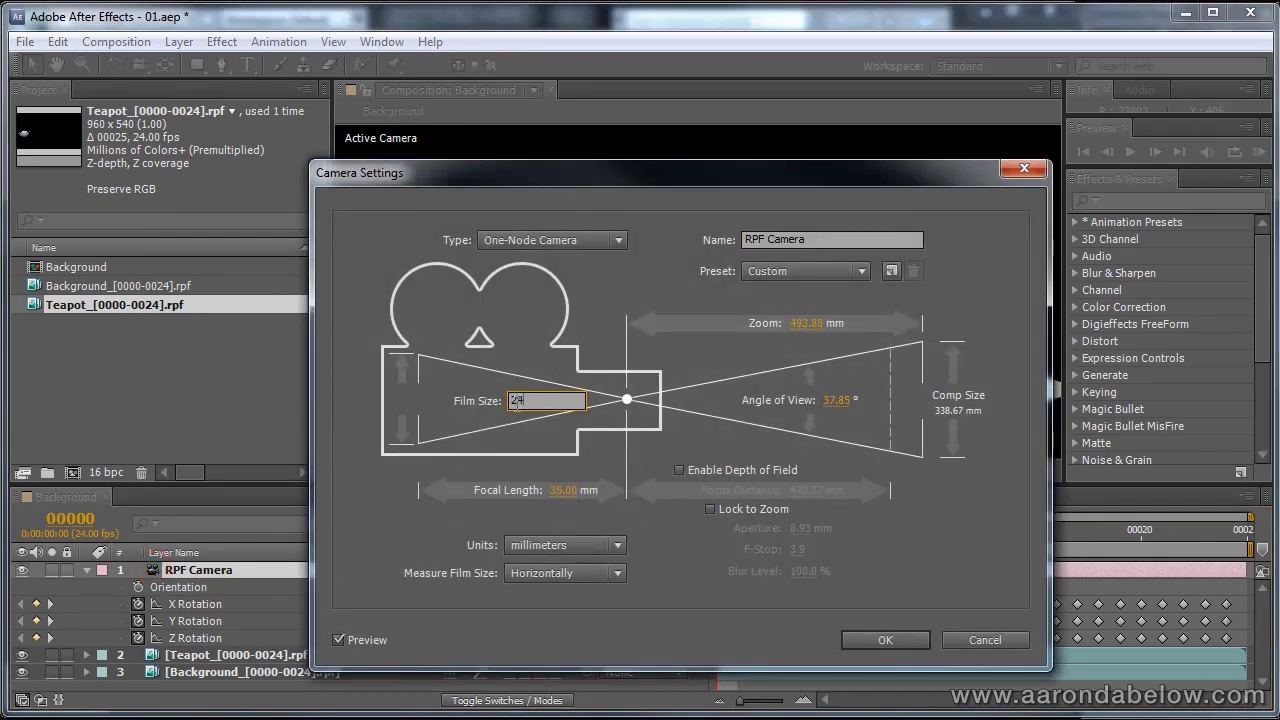
type(".287")
key("Tab")
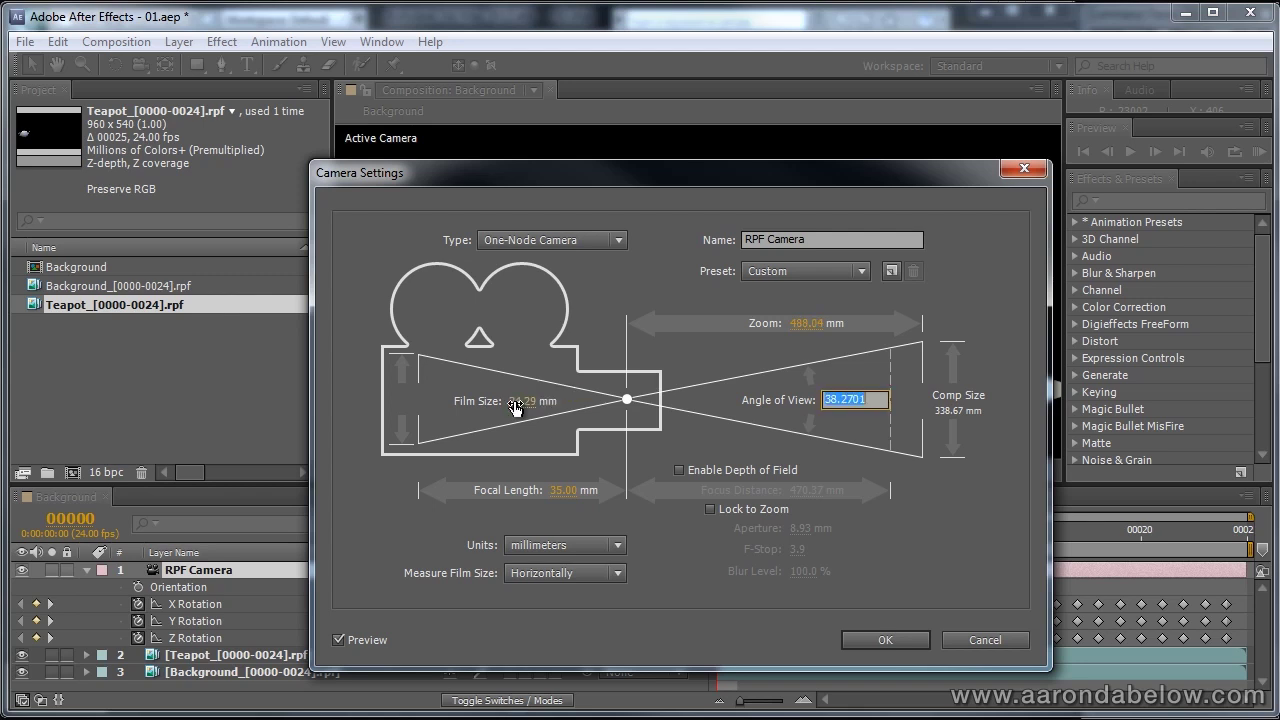
key("Return")
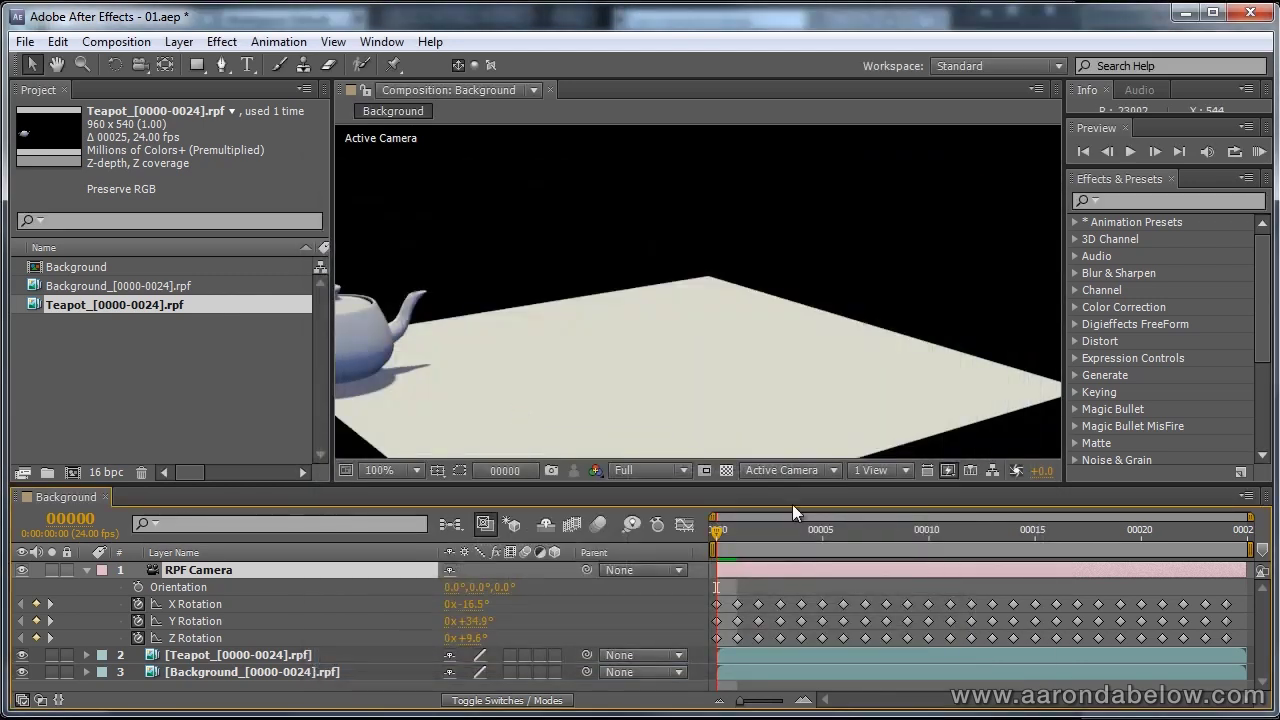
Step: Add a new null object, Null 1, and turn on its 3D switch
scroll(661, 318, "down", 1)
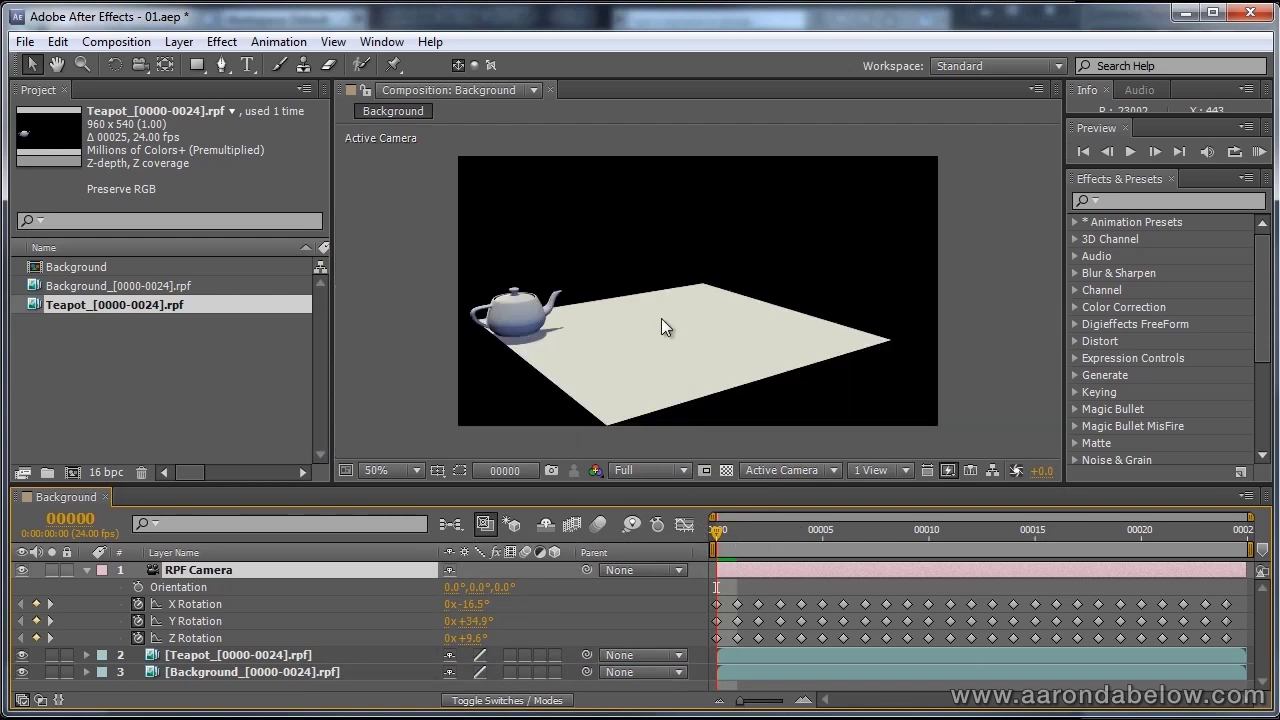
left_click(87, 566)
left_click(143, 656)
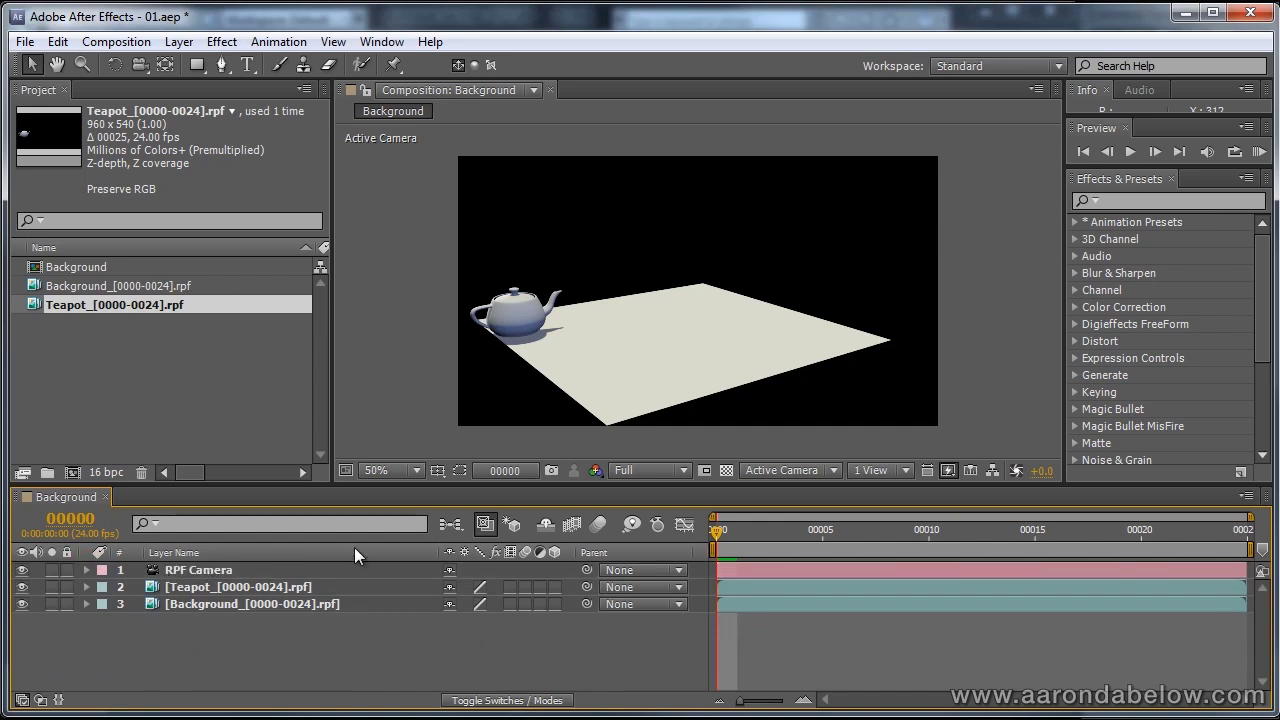
key("grave")
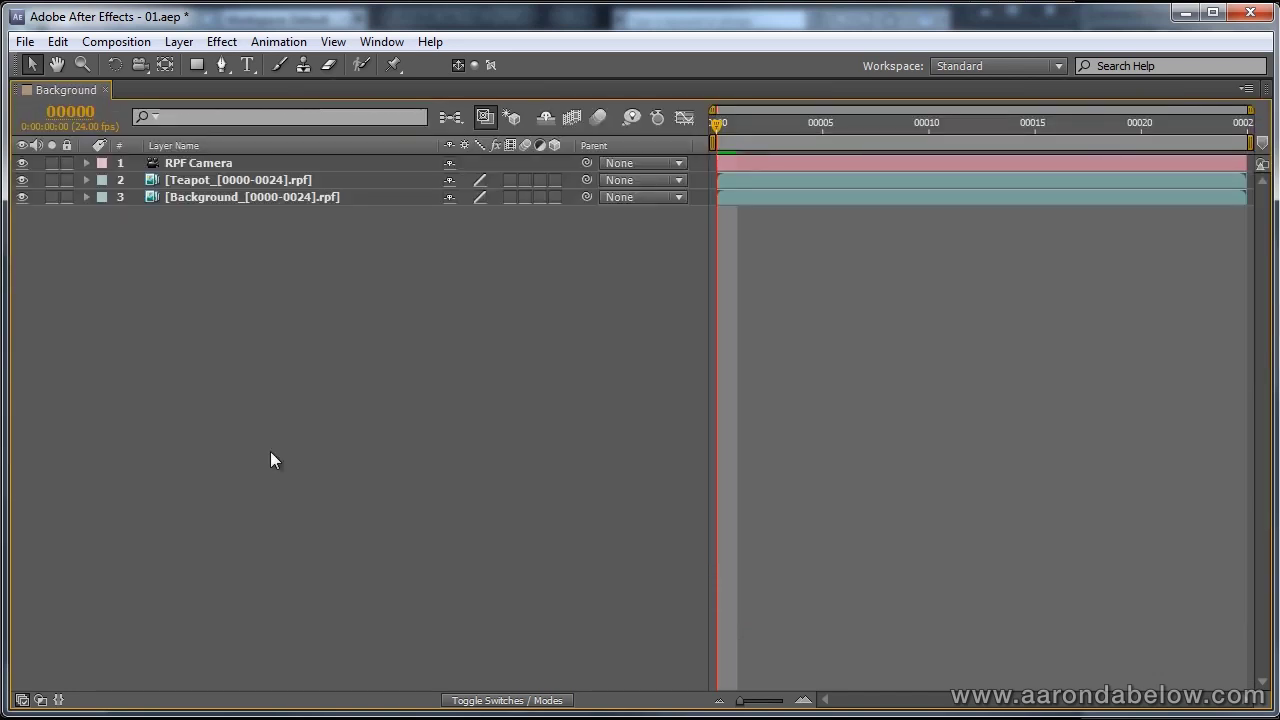
right_click(274, 380)
left_click(327, 391)
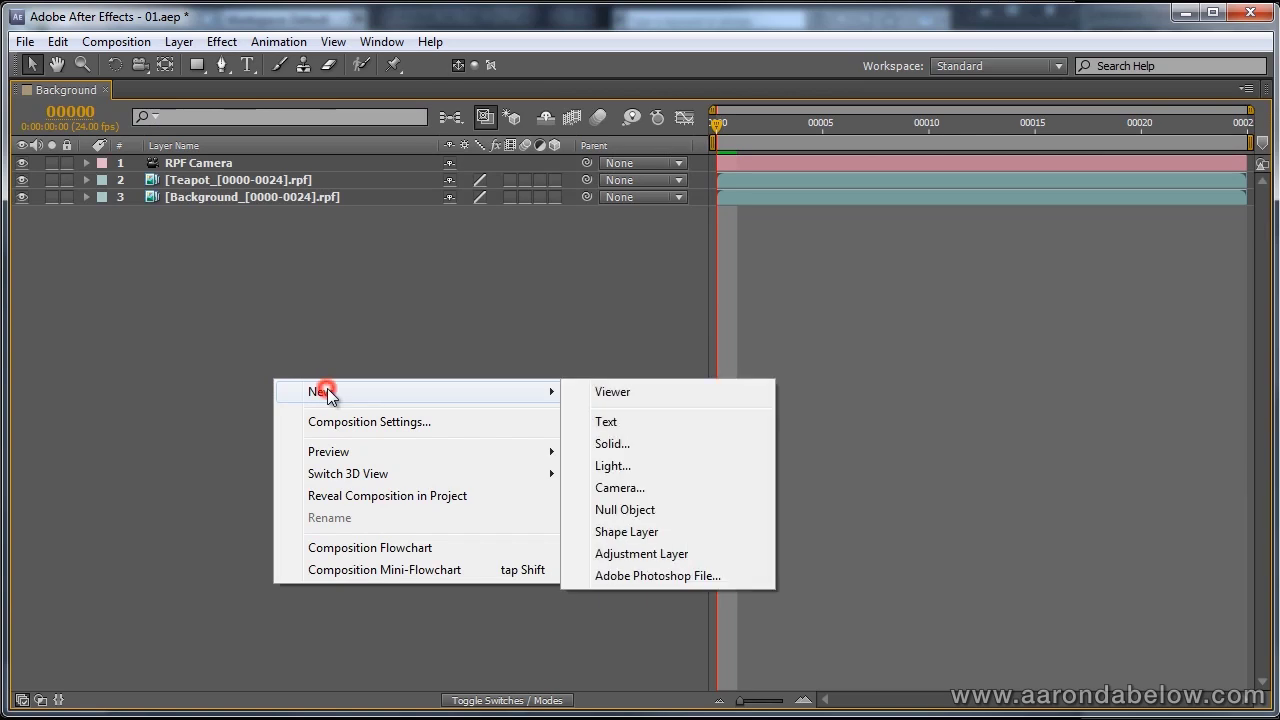
left_click(628, 510)
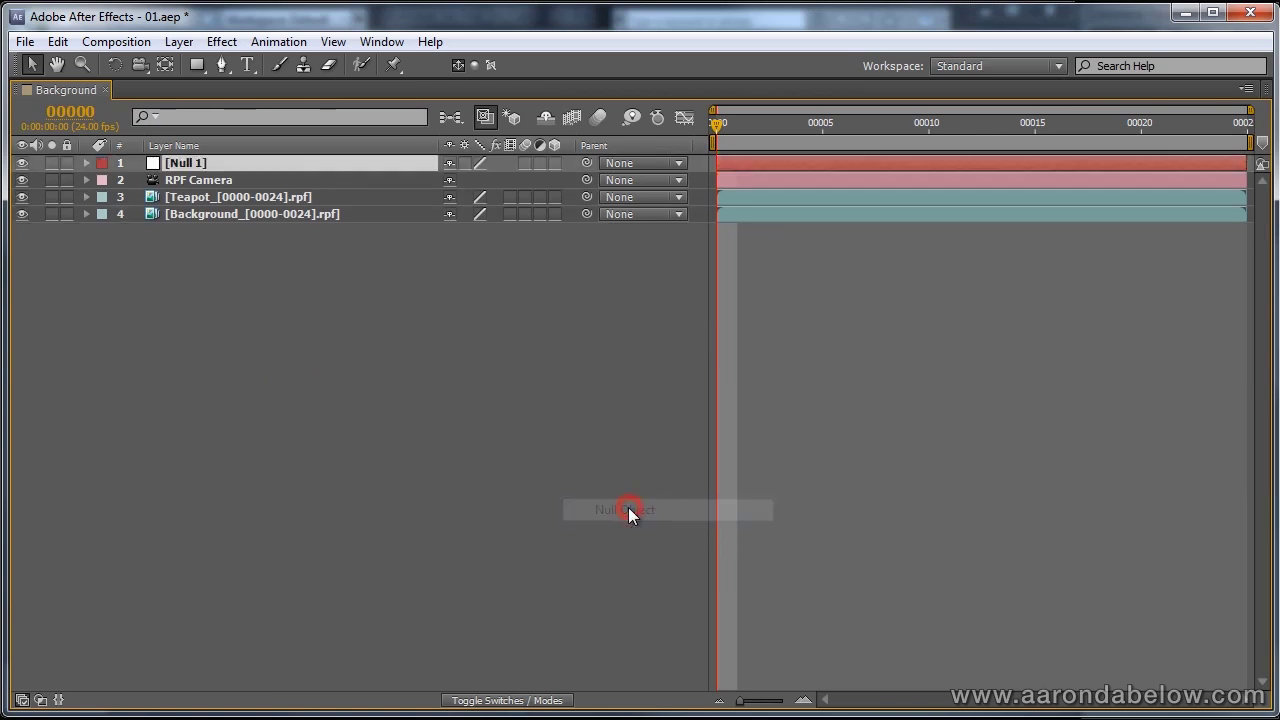
left_click(553, 163)
key("grave")
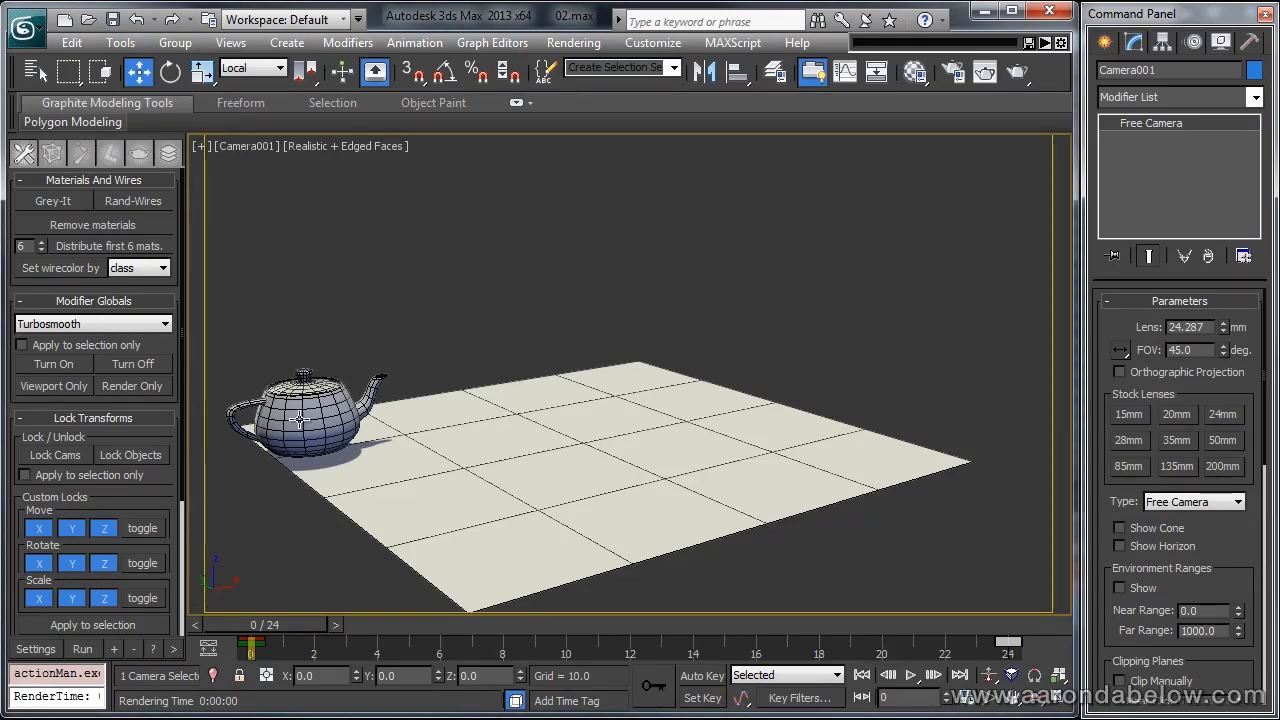
Step: Export the teapot's positions, rotations and scale for frames 0–24 with the AE Transform script
left_click(299, 419)
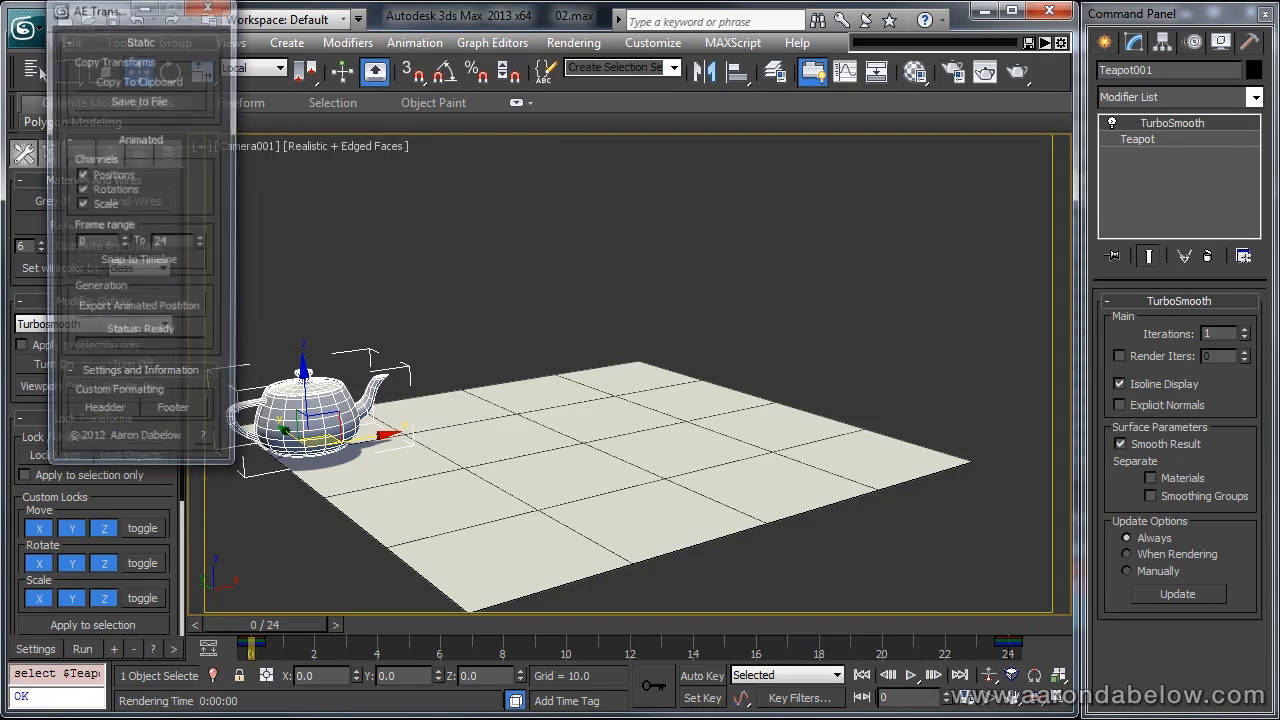
left_click_drag(113, 23, 1101, 216)
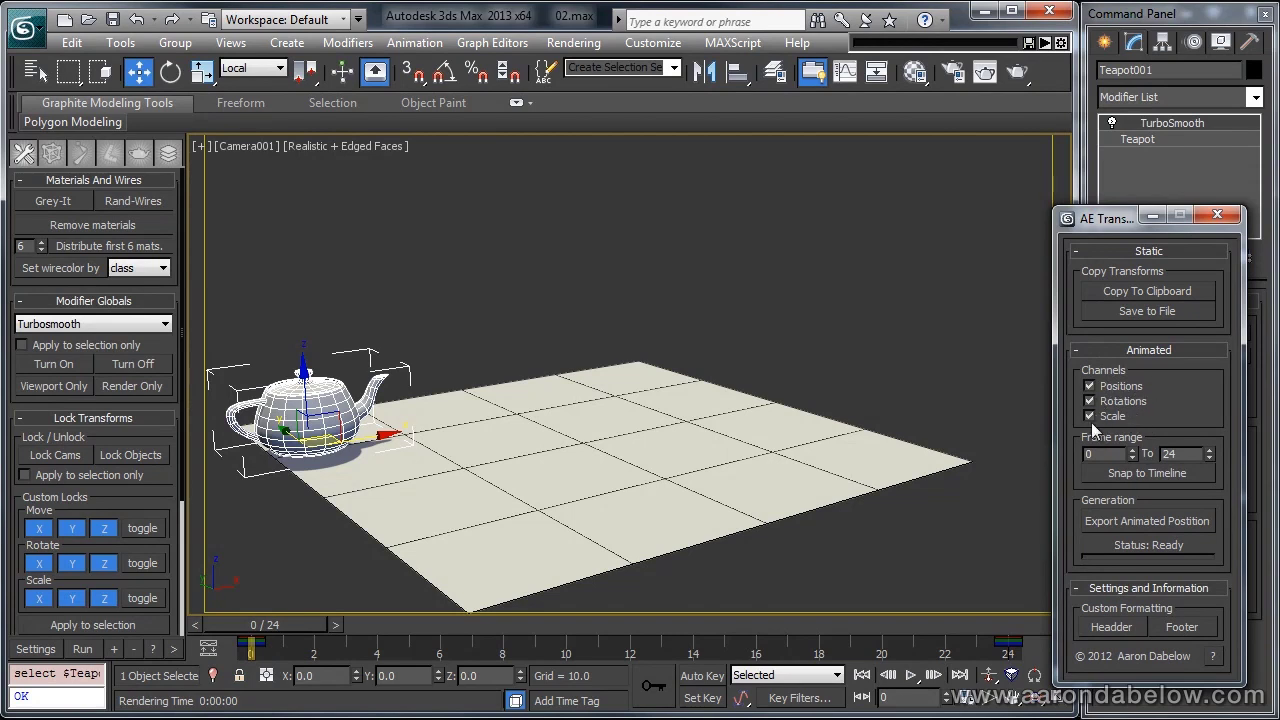
left_click(1138, 522)
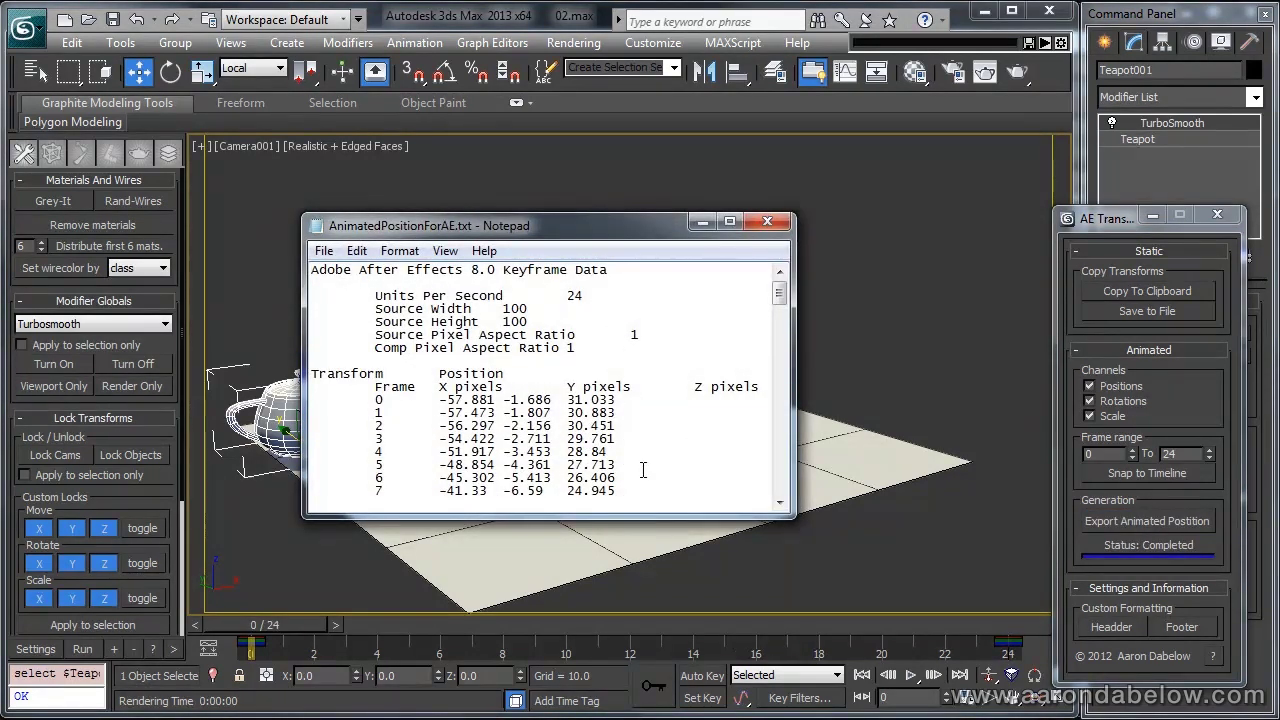
Step: Enlarge Notepad, scroll the data, and copy all of AnimatedPositionForAE.txt
left_click_drag(644, 516, 644, 680)
left_click_drag(779, 350, 772, 291)
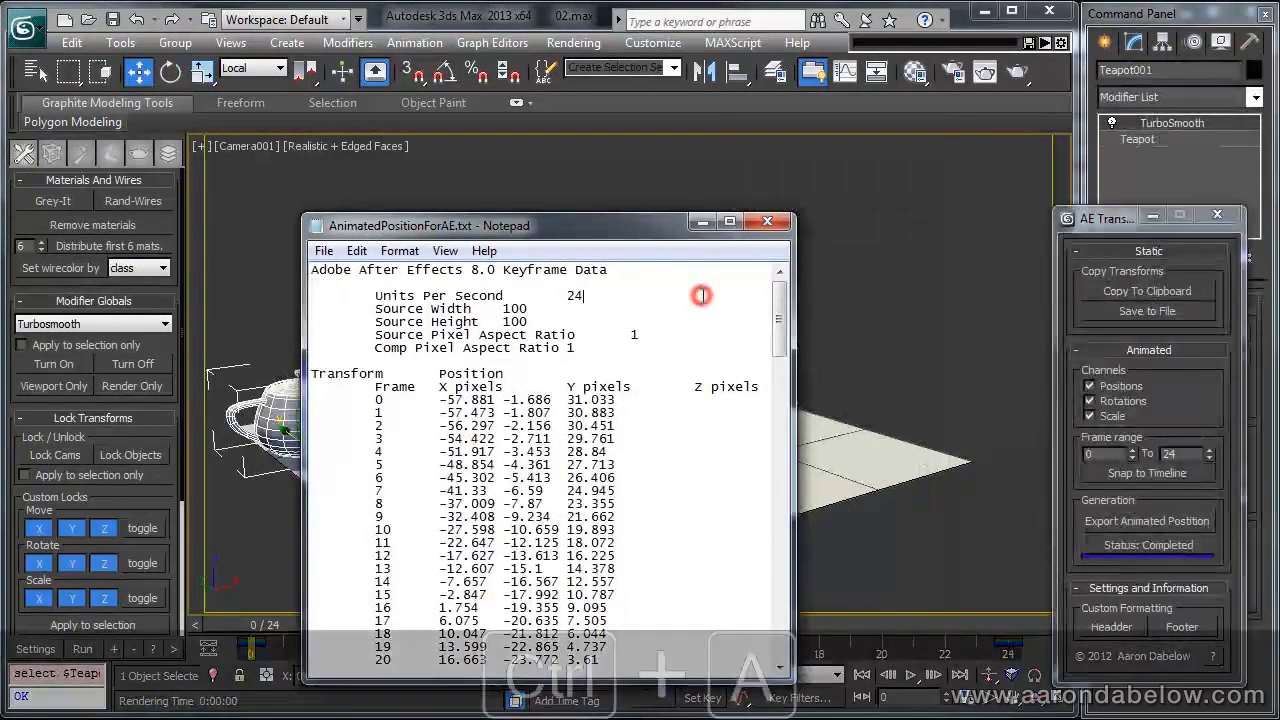
key("ctrl+a")
key("ctrl+c")
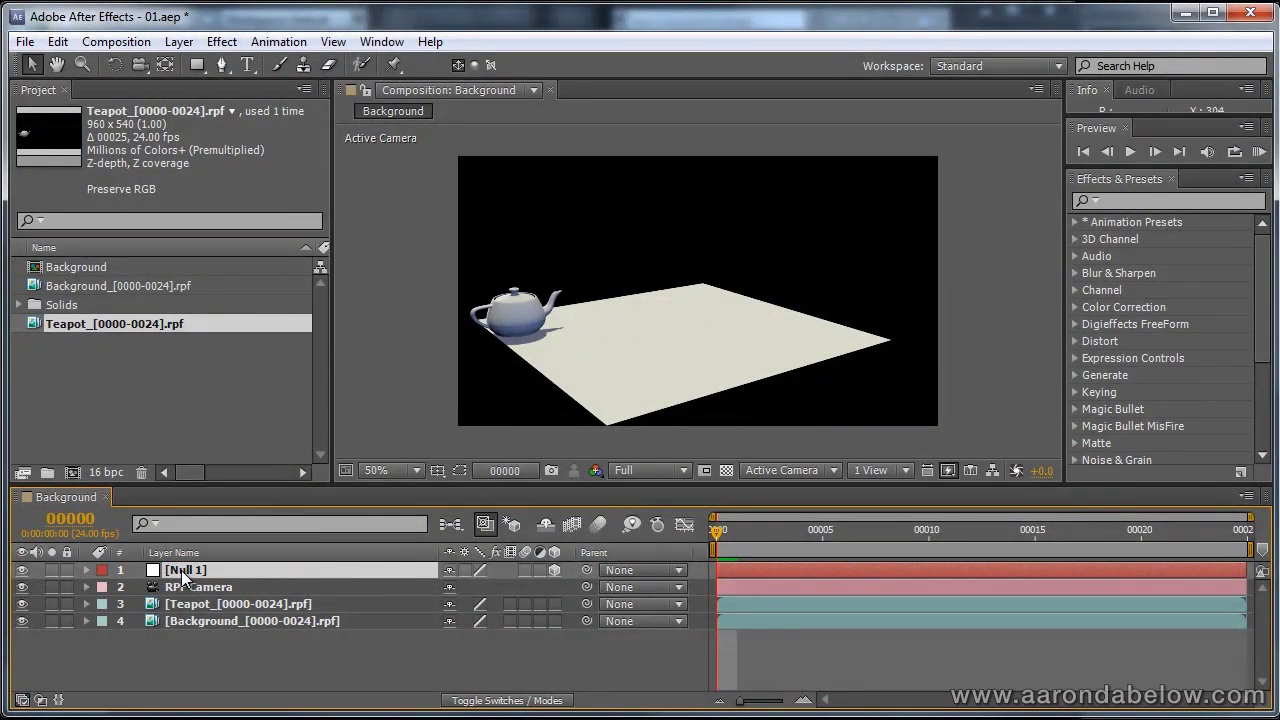
Step: Paste the teapot keyframes onto Null 1, preview at 100%, then show its rotation and scale
key("ctrl+v")
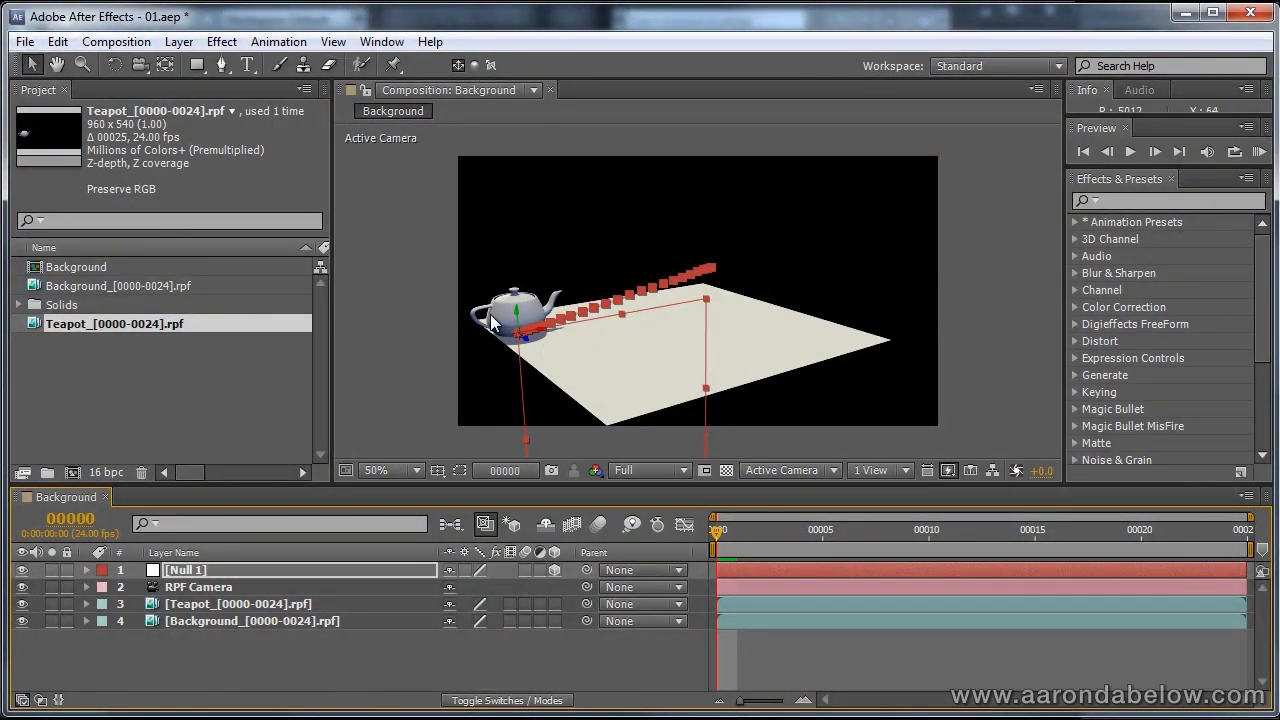
key("grave")
key("slash")
key("space")
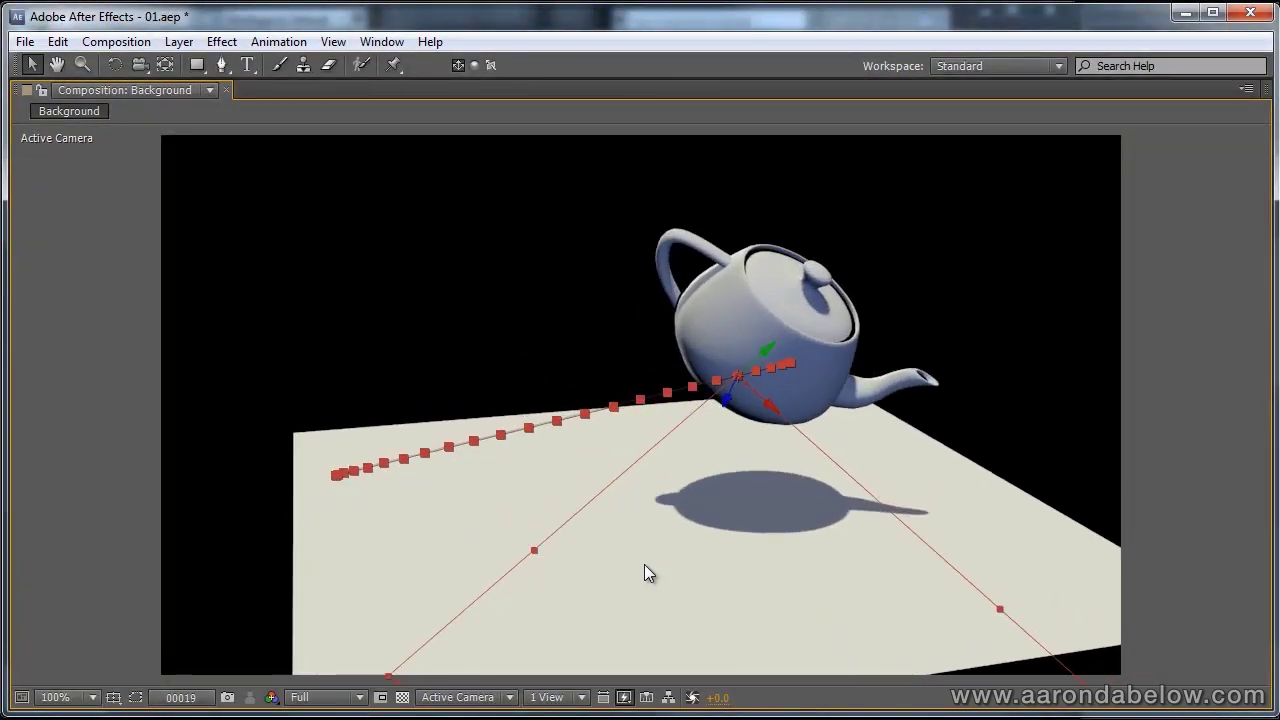
key("grave")
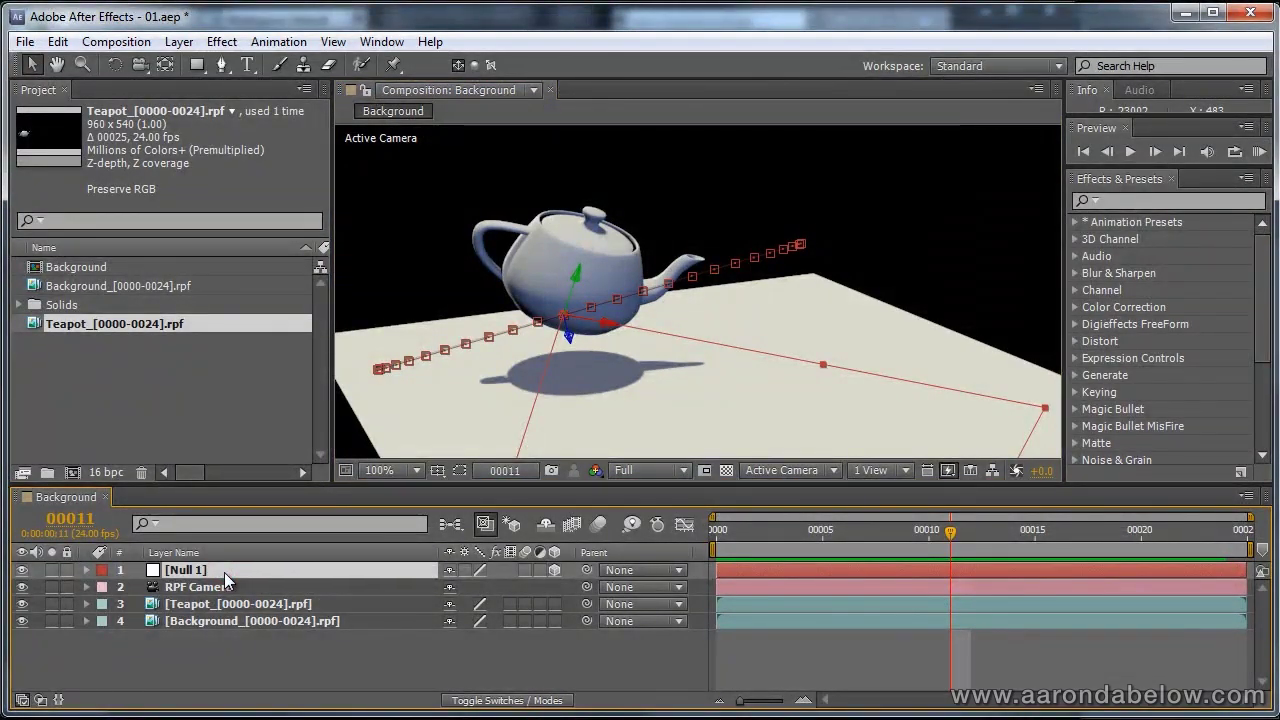
key("r")
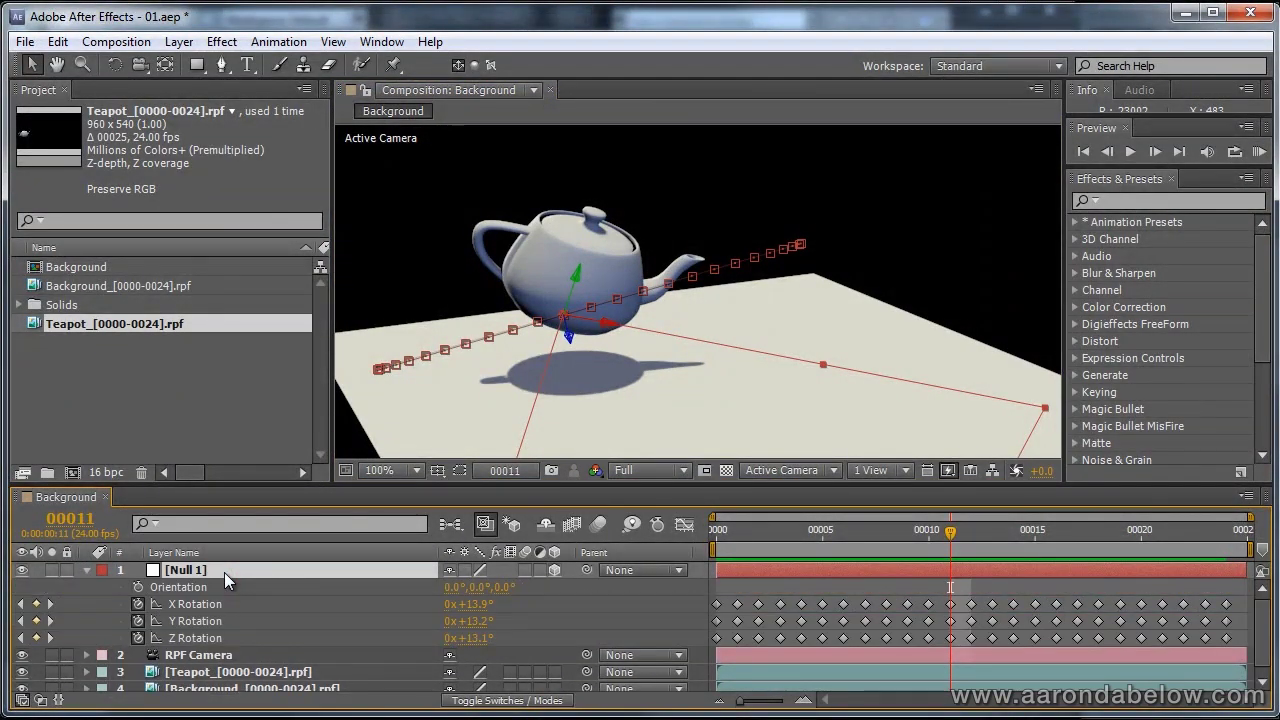
key("s")
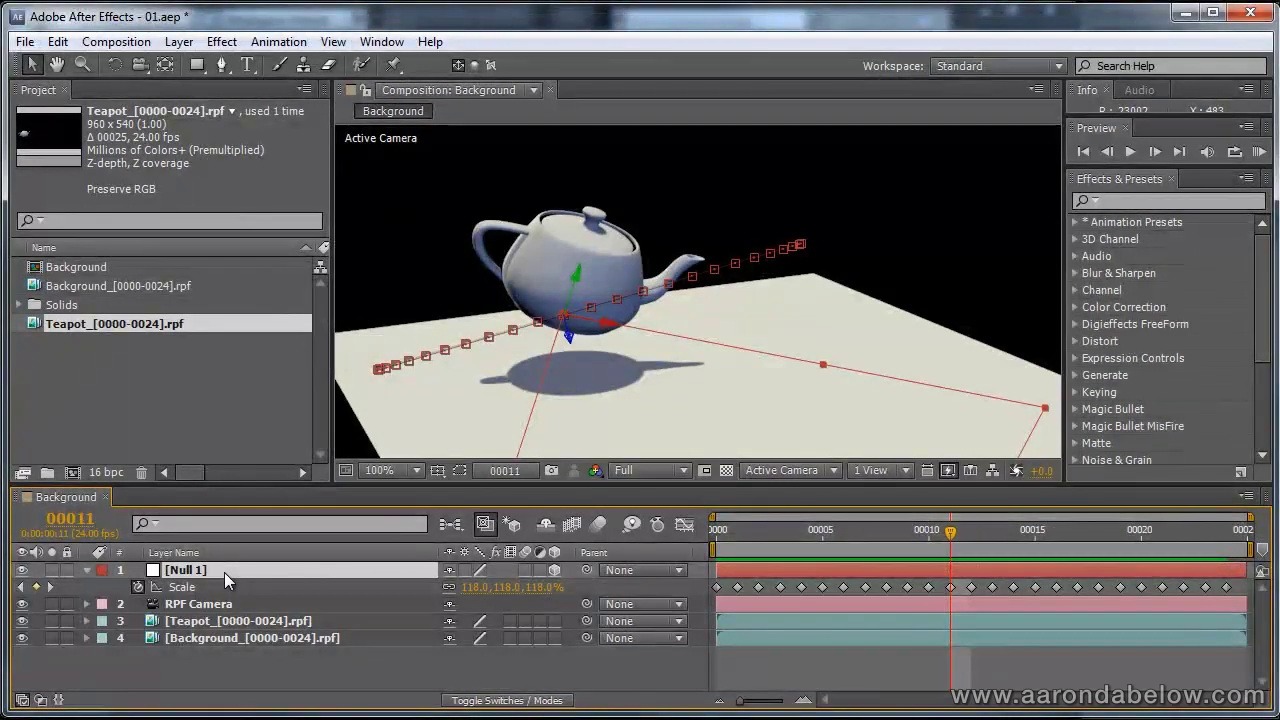
Step: Expand the RPF Camera's transform properties and collapse Null 1's Scale
left_click(762, 603)
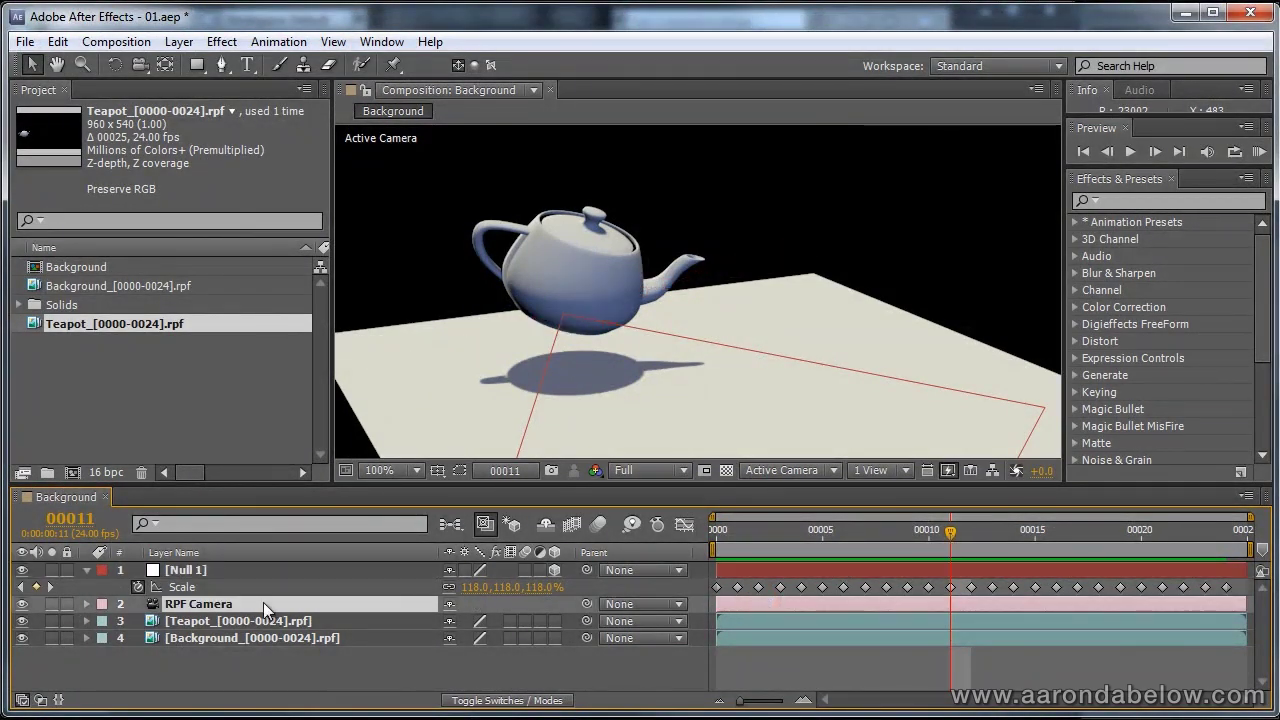
left_click(86, 604)
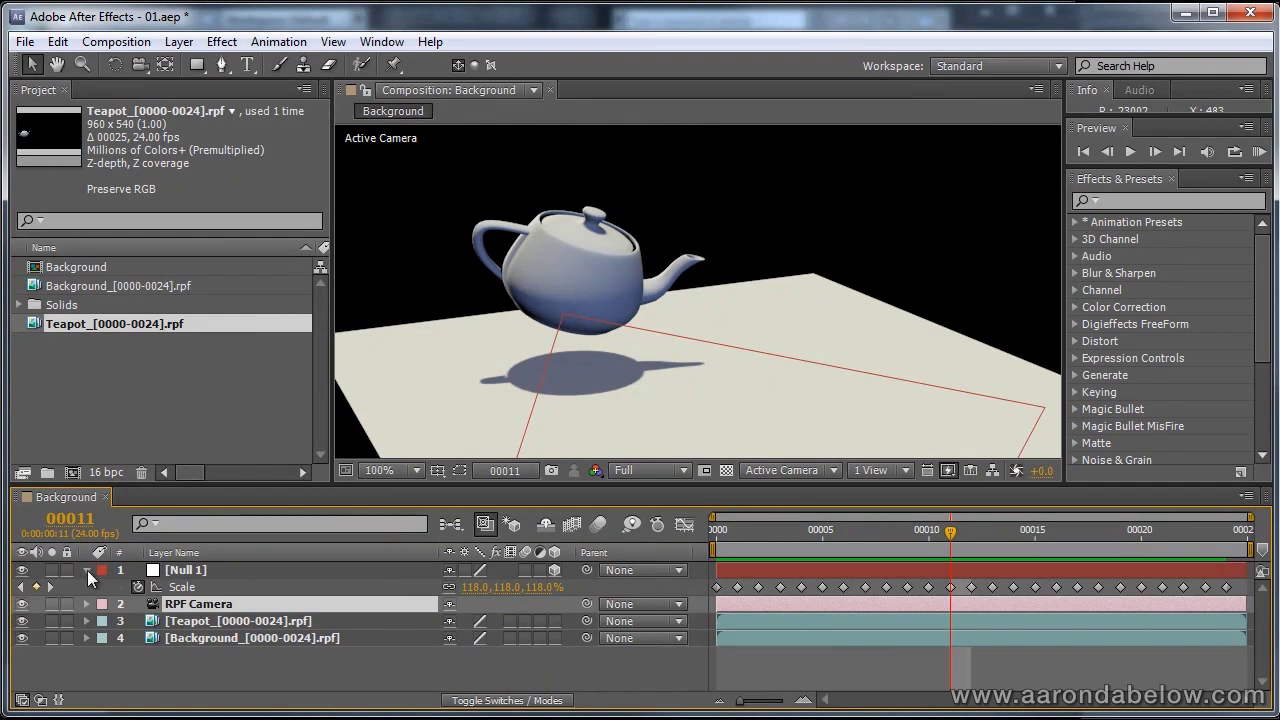
left_click(87, 570)
Step: Add a new null layer, Null 2, and enable its 3D Layer switch
right_click(150, 678)
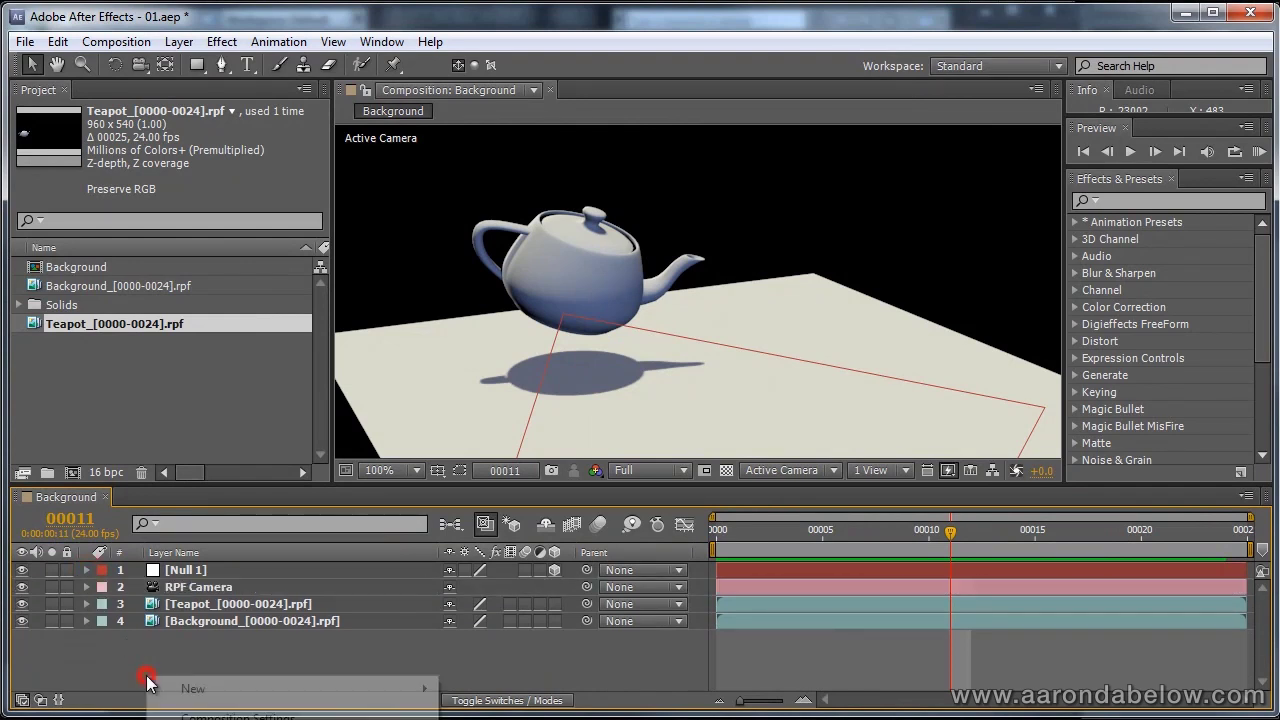
mouse_move(215, 692)
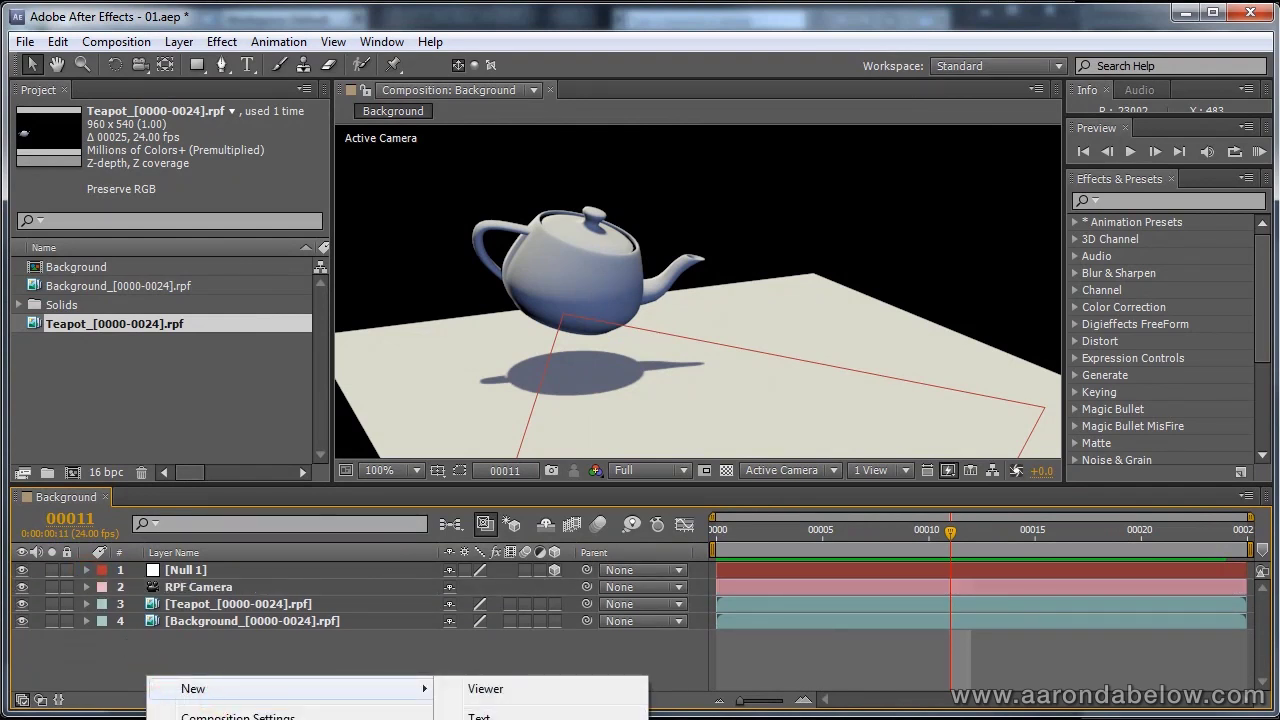
key("ctrl+alt+shift+y")
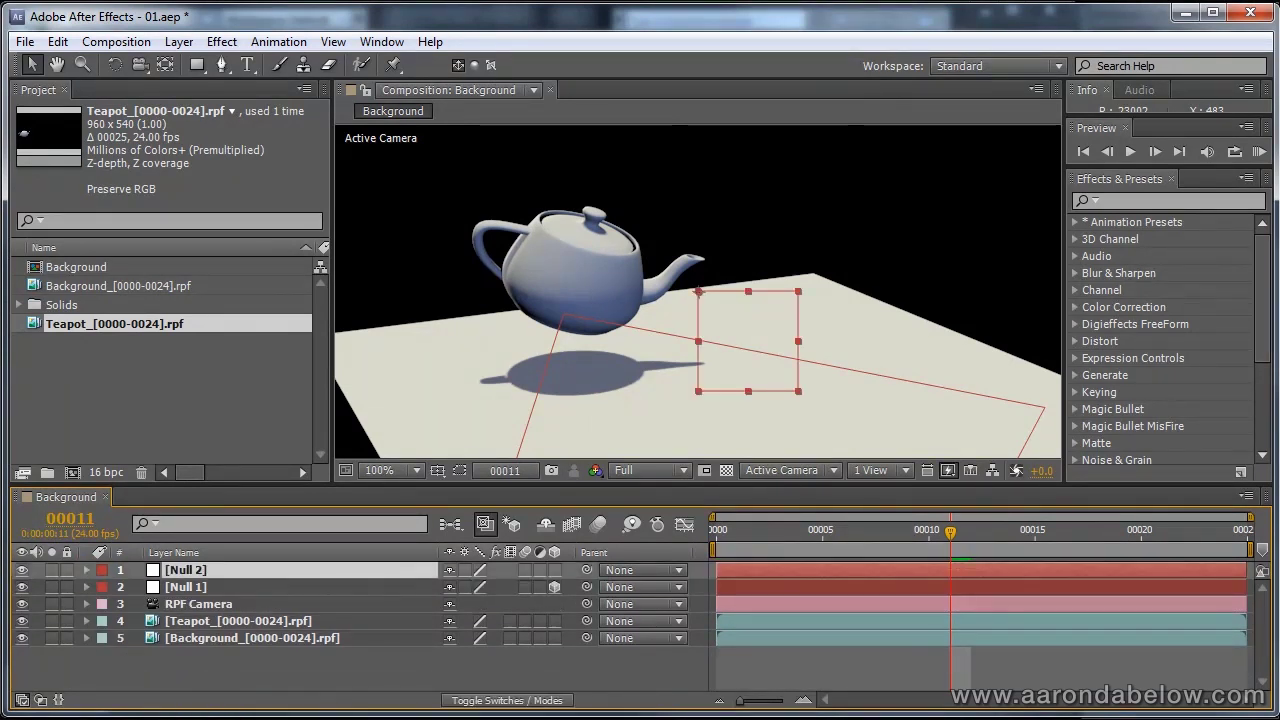
left_click(556, 566)
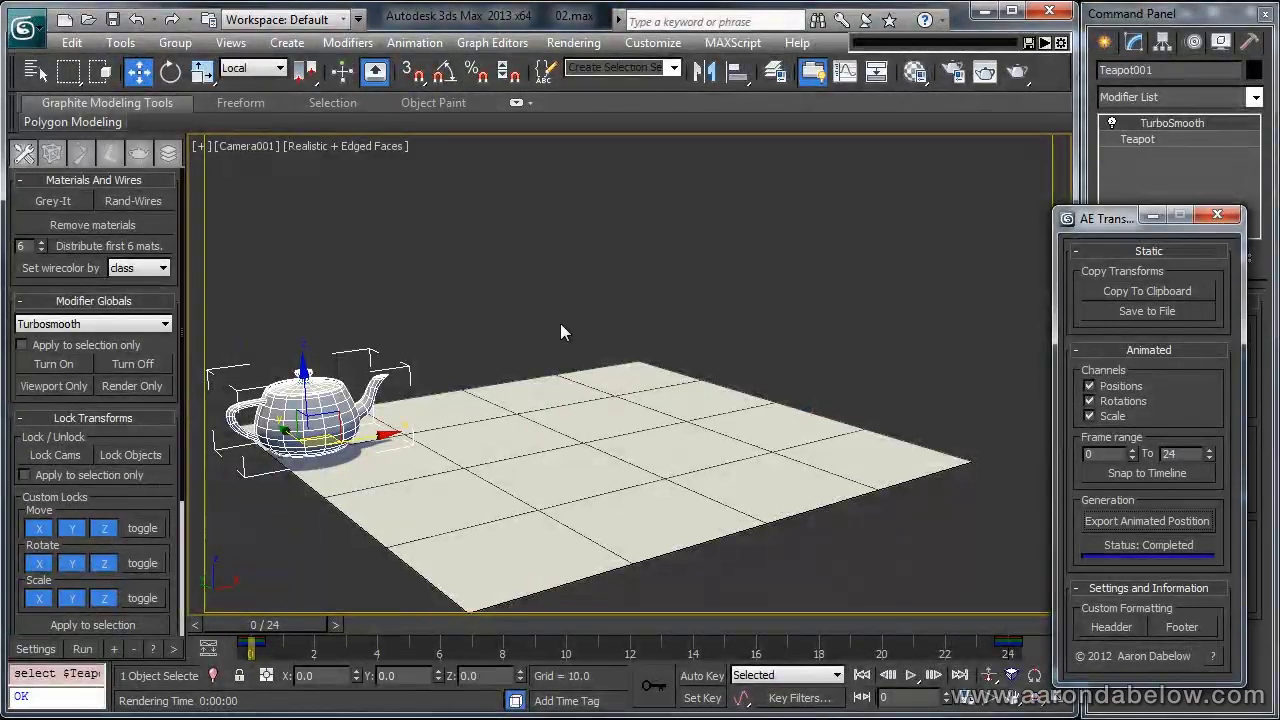
Step: Deselect the teapot and create a Point helper, Point001, on the ground plane
left_click(602, 290)
key("Tab")
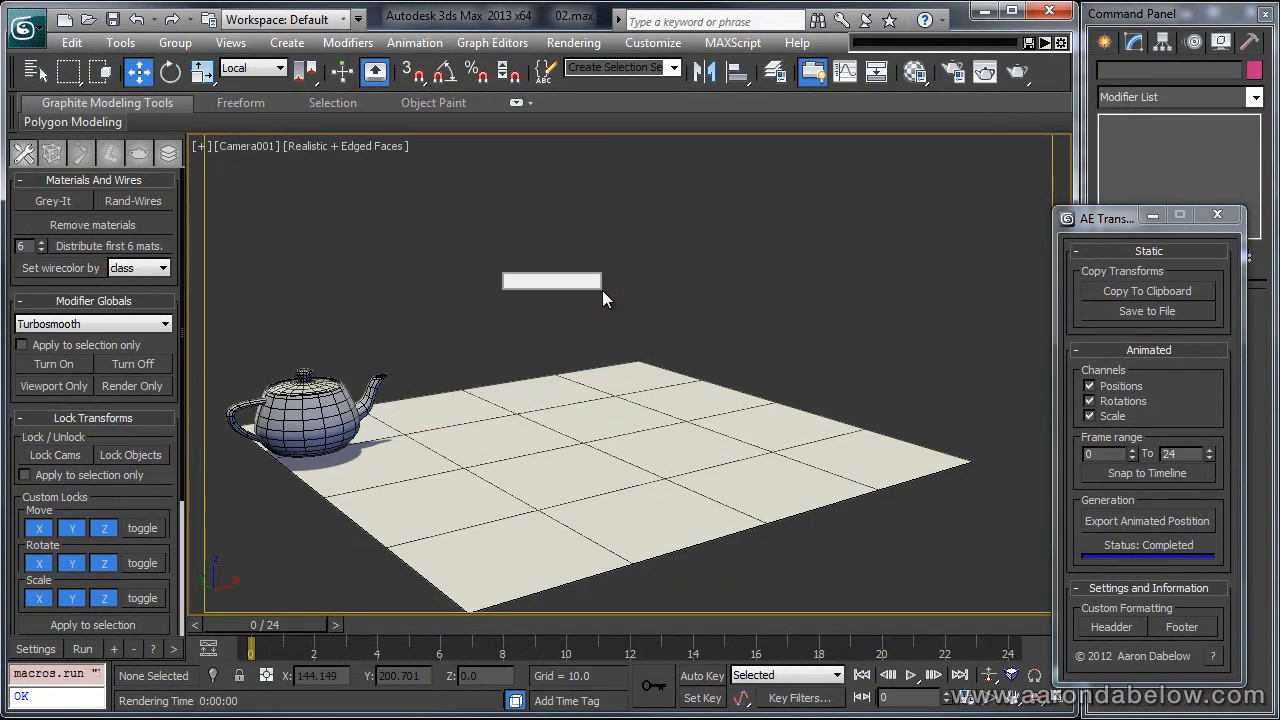
type("po")
key("Return")
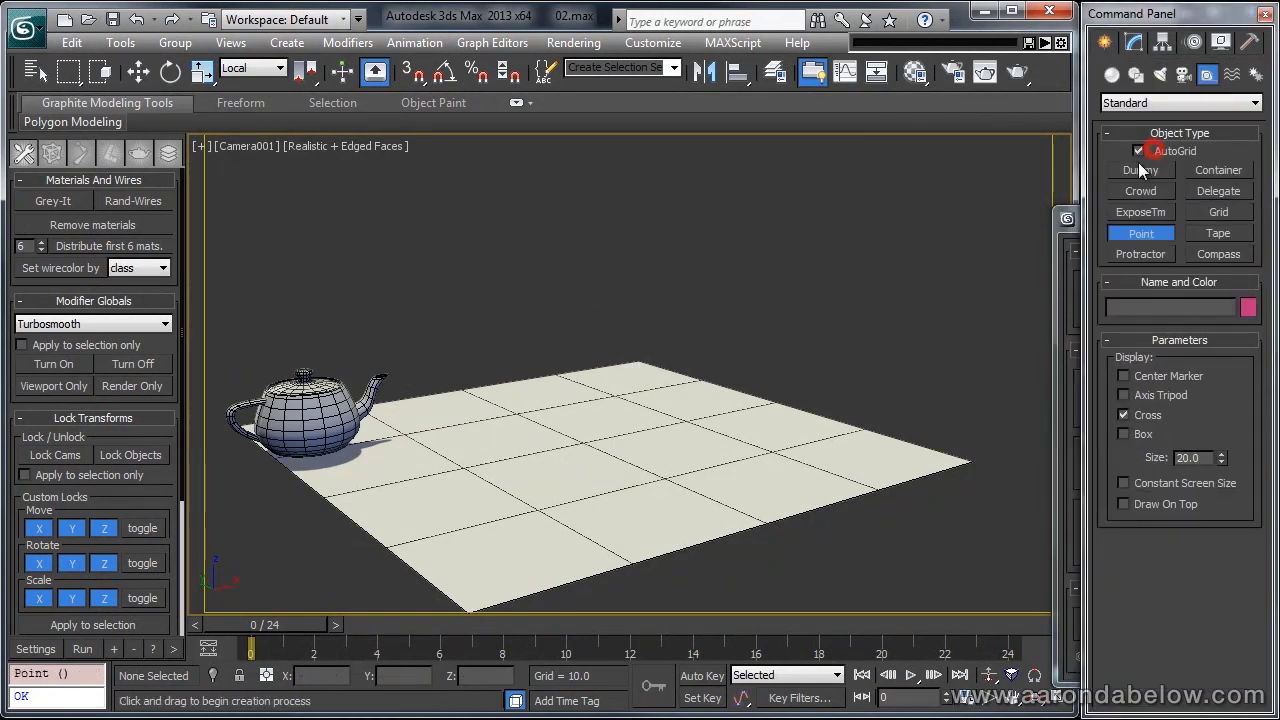
left_click(681, 441)
key("w")
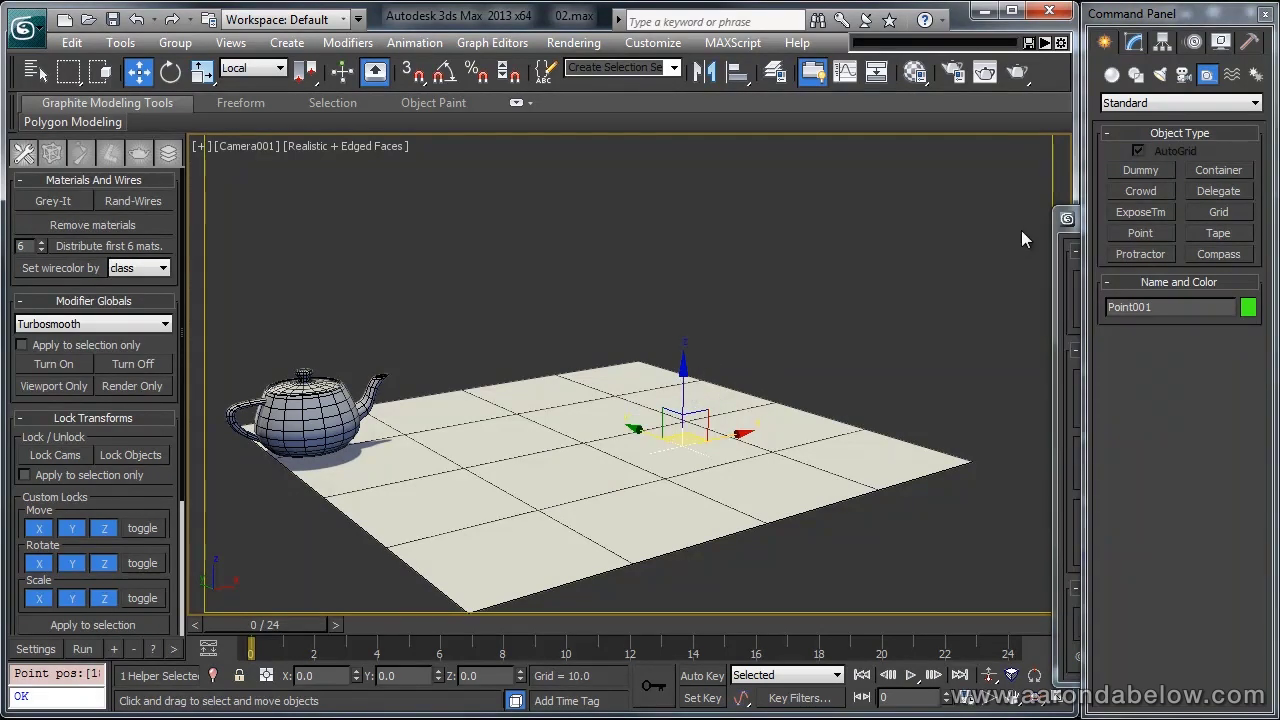
Step: Copy Point001's position data to the clipboard with the AE Transform script
left_click_drag(1075, 222, 865, 217)
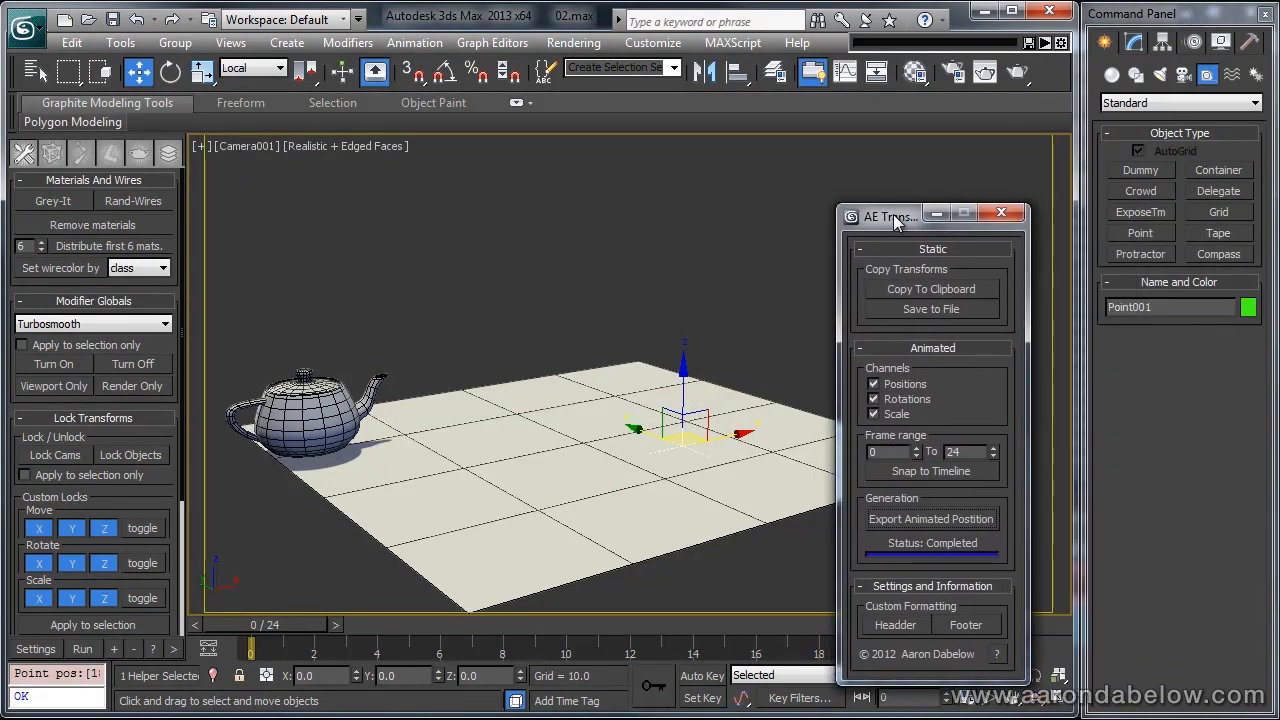
left_click(949, 289)
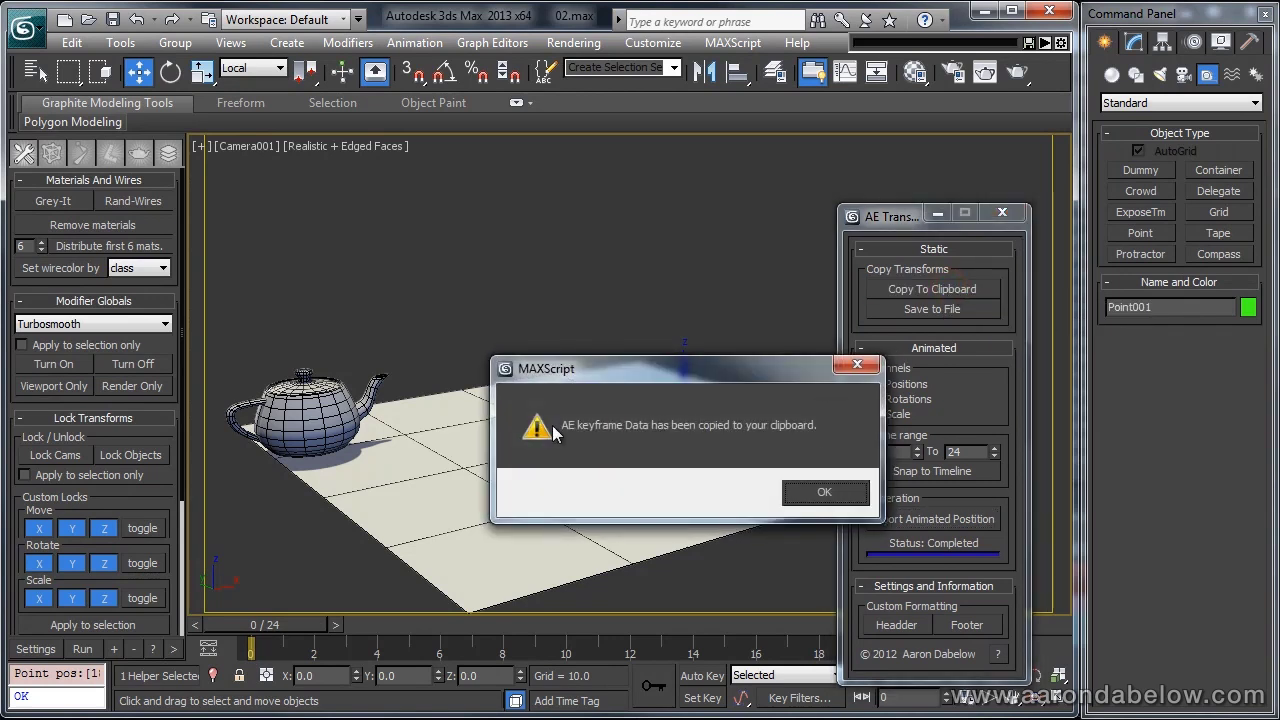
left_click(824, 495)
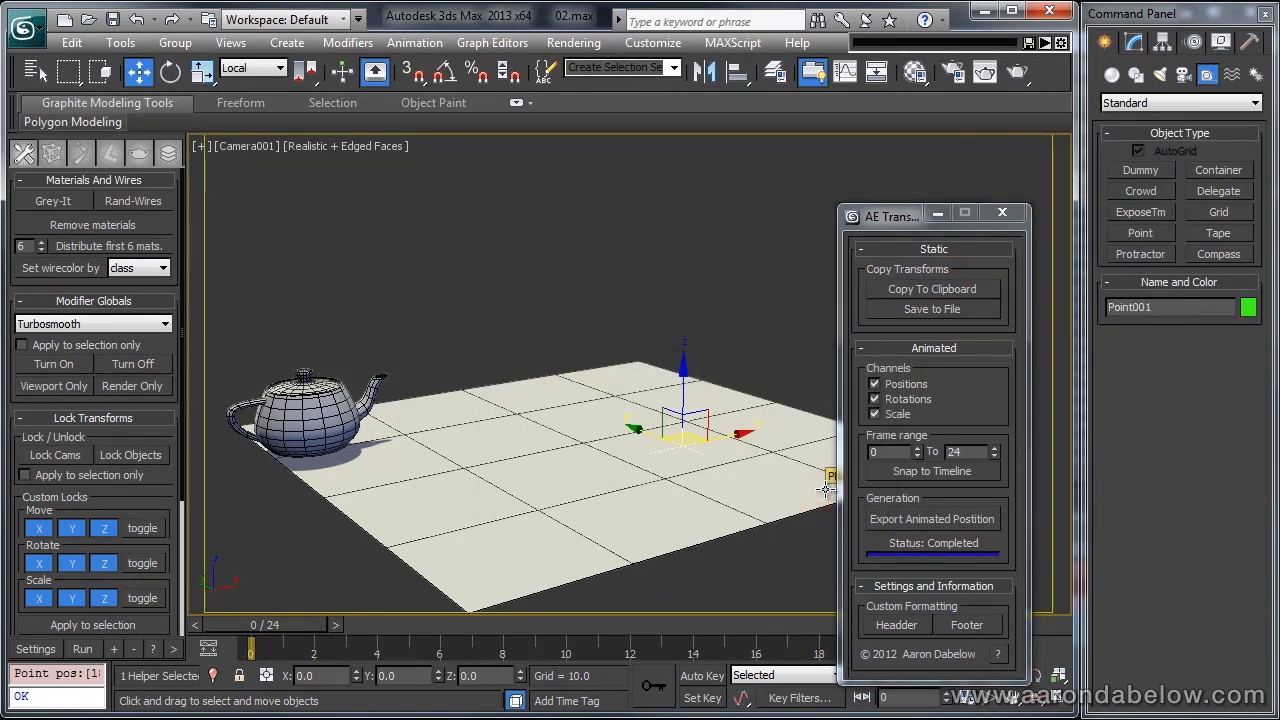
Step: In After Effects, paste Point001's copied position onto Null 2
key("alt+Tab")
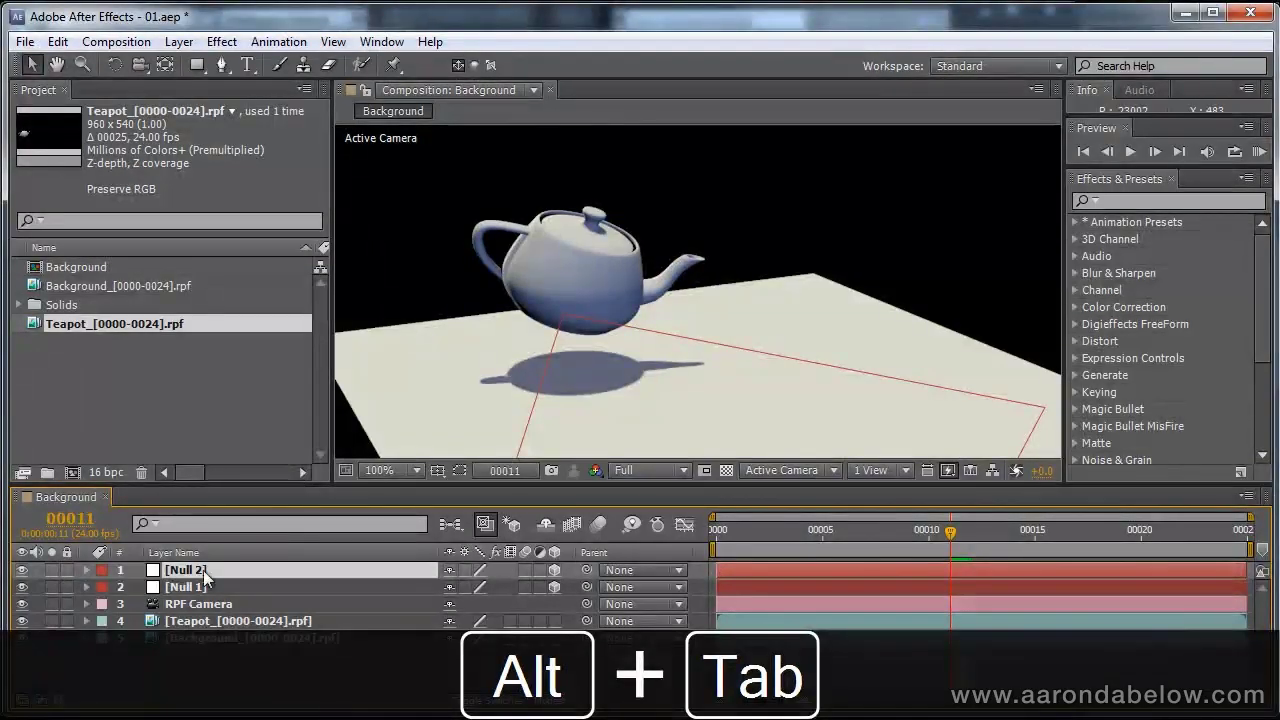
key("ctrl+v")
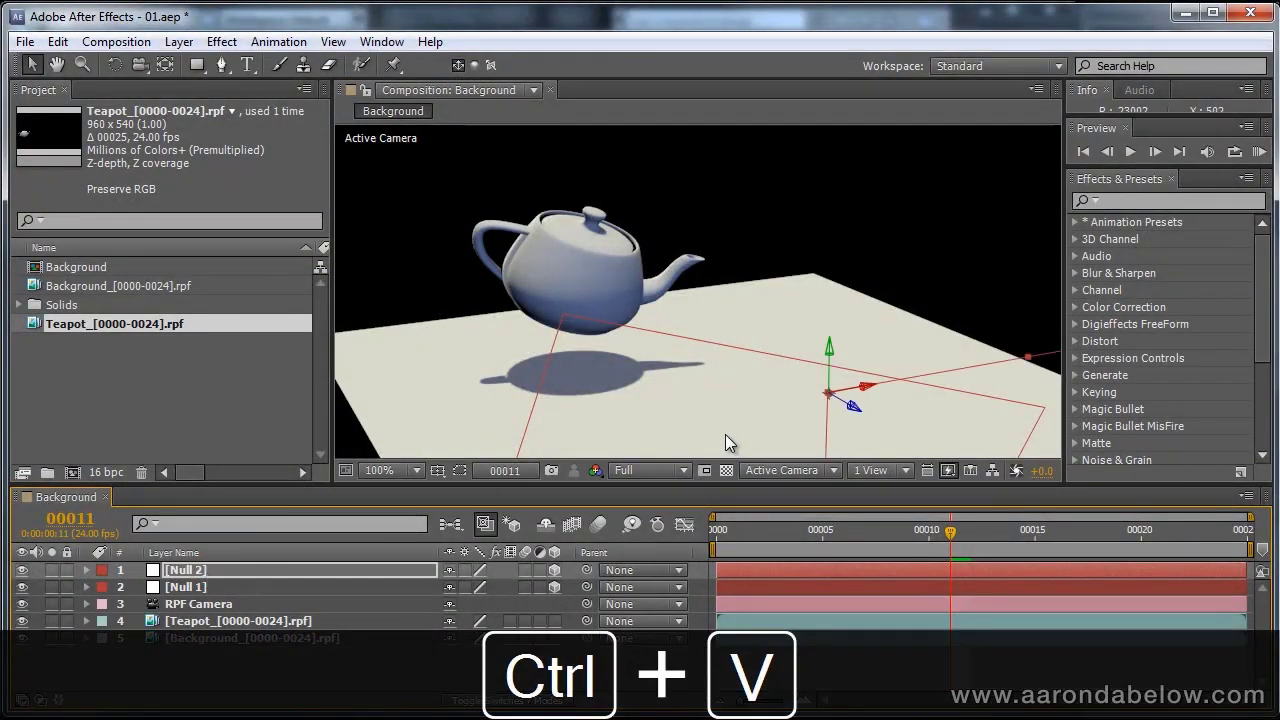
scroll(845, 388, "down", 2)
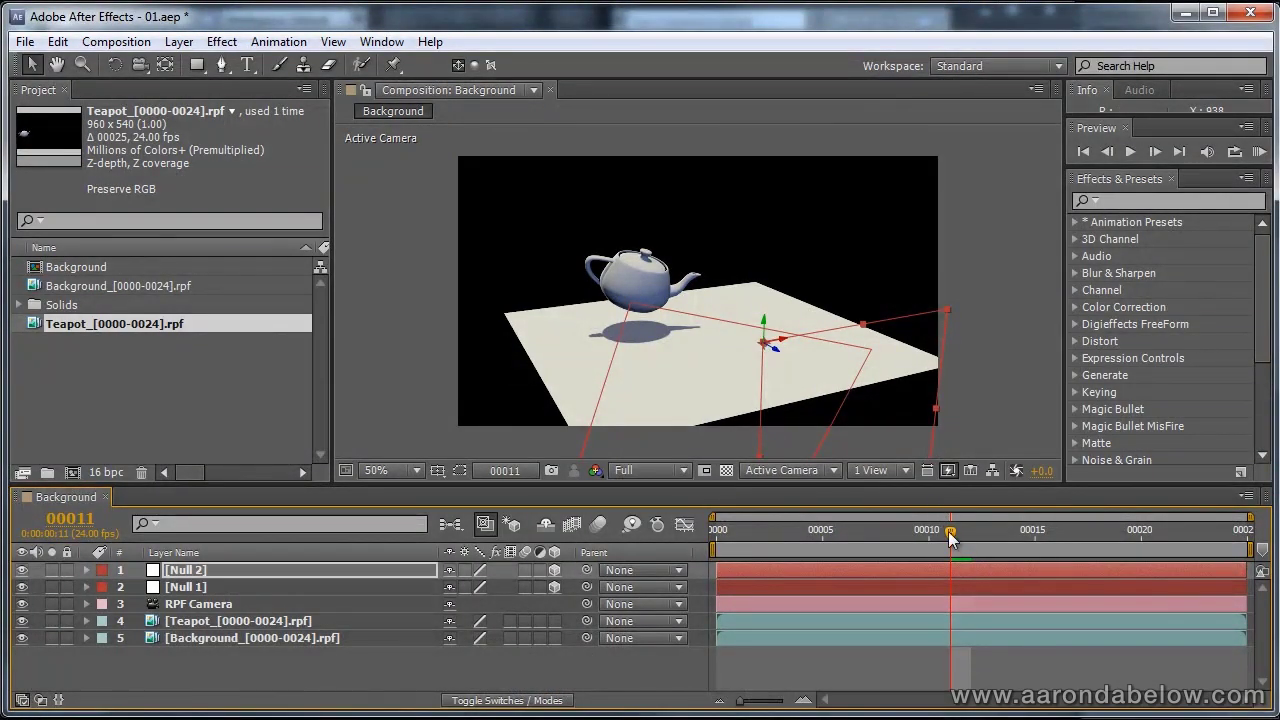
Step: Return the playhead to frame 0 and play a preview of the comp
key("Page_Up")
left_click_drag(839, 540, 621, 546)
key("space")
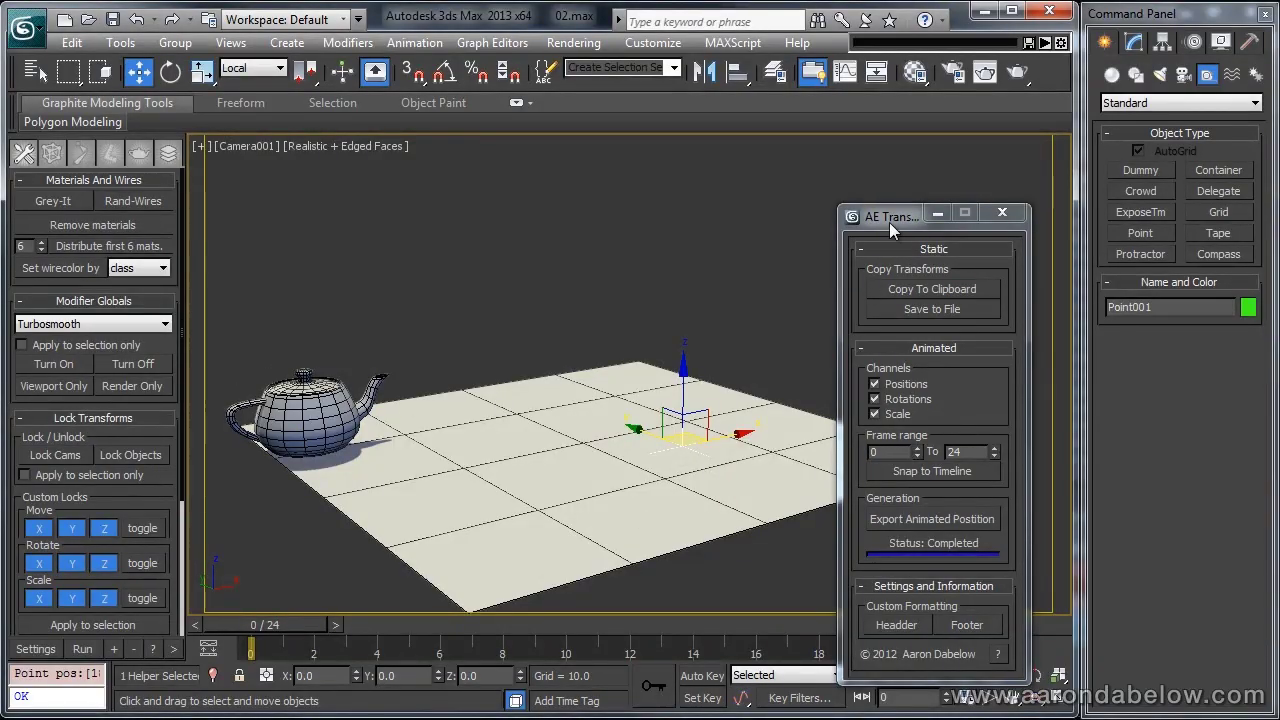
Step: Reposition the export script window and highlight the header lines of AnimatedPositionForAE.txt
left_click(890, 218)
left_click_drag(884, 208, 788, 138)
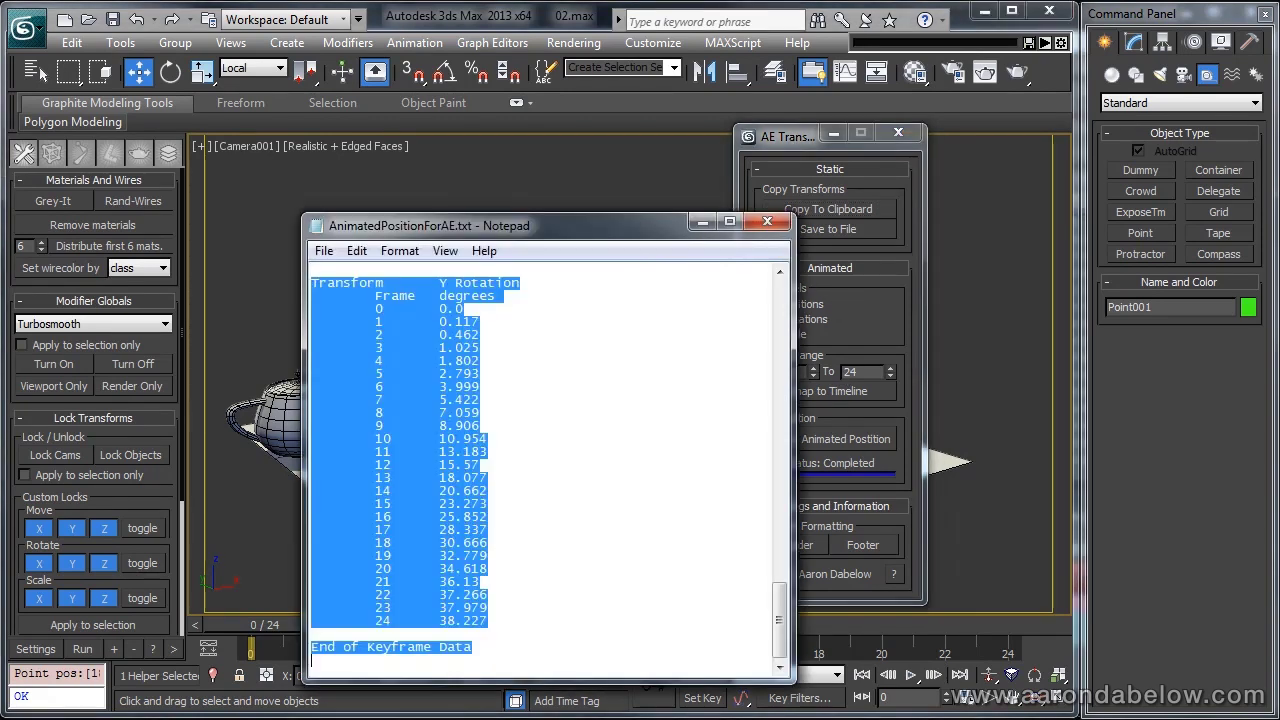
left_click(657, 480)
scroll(657, 480, "up", 10)
left_click(654, 345)
key("ctrl+shift+Home")
left_click(645, 309)
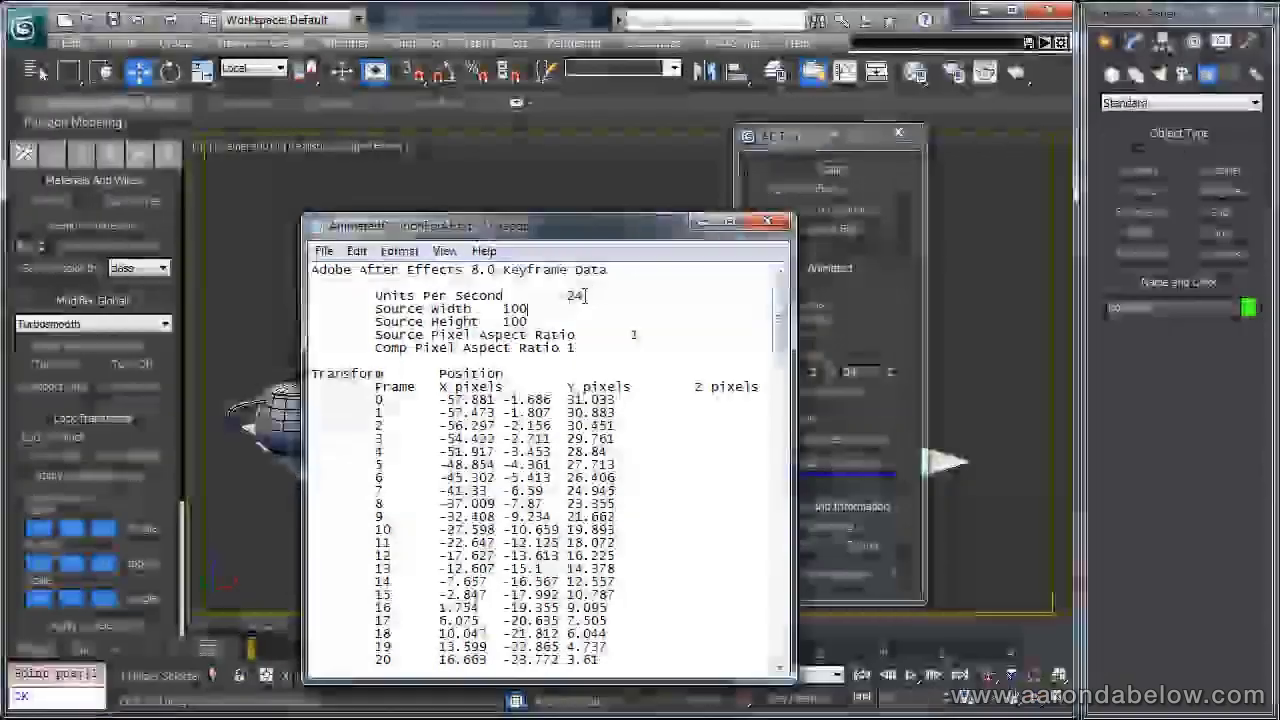
Step: Inspect the Units Per Second, Source Width, source size and aspect ratio header lines
left_click(634, 296)
key("shift+Home")
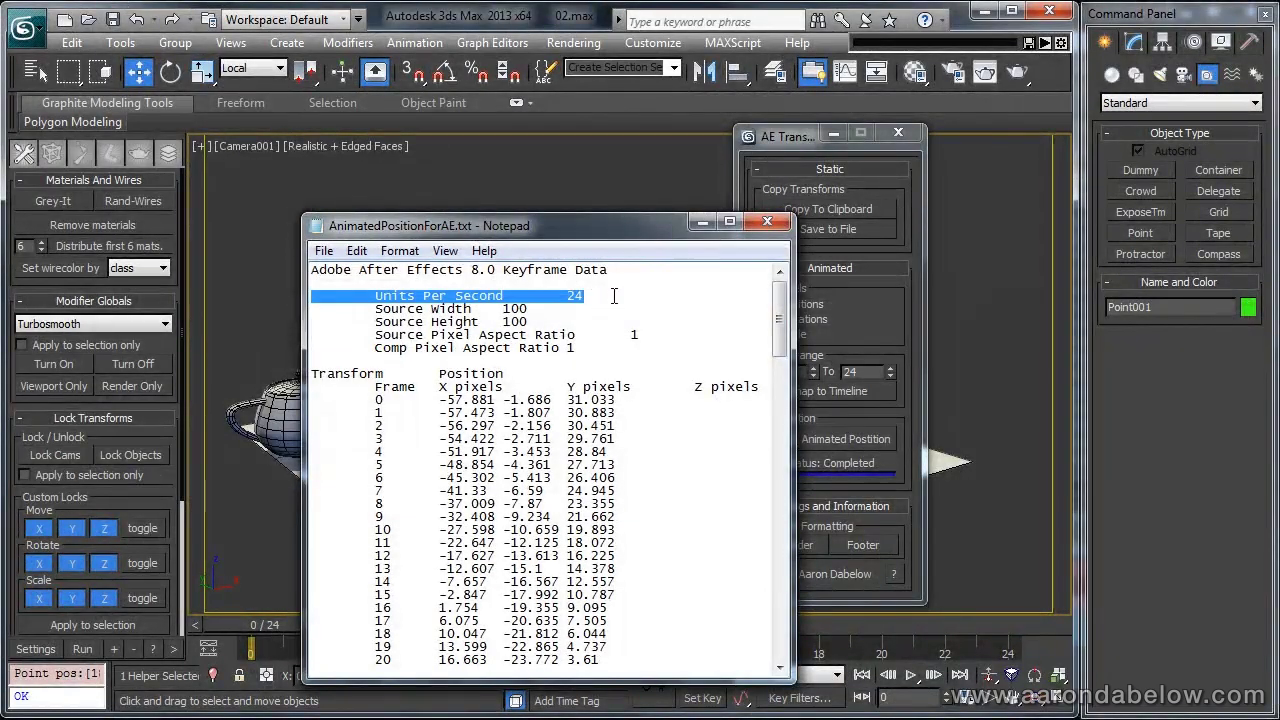
left_click(620, 295)
left_click_drag(311, 309, 456, 309)
left_click_drag(584, 296, 316, 290)
left_click(629, 288)
left_click_drag(643, 346, 318, 309)
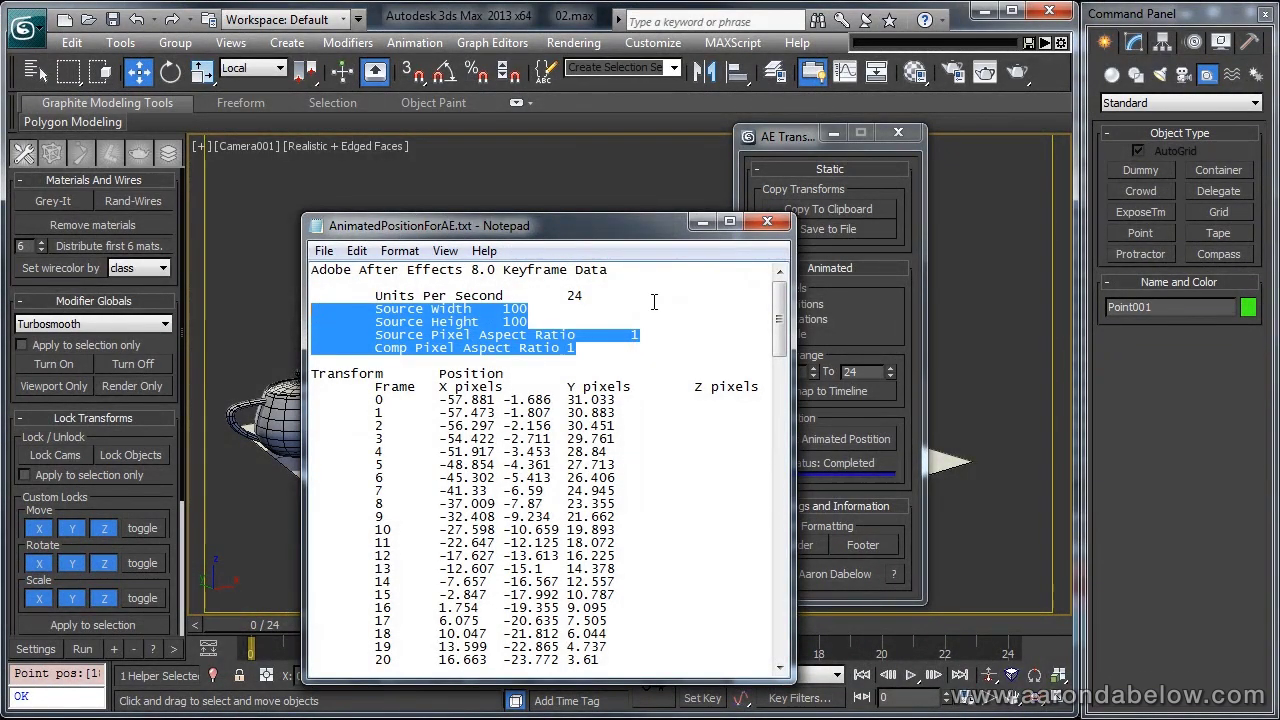
left_click(726, 320)
Step: Scroll through the Position and Rotation keyframe sections and move the Notepad window up-left
left_click_drag(311, 373, 585, 392)
scroll(608, 393, "down", 9)
scroll(610, 410, "down", 20)
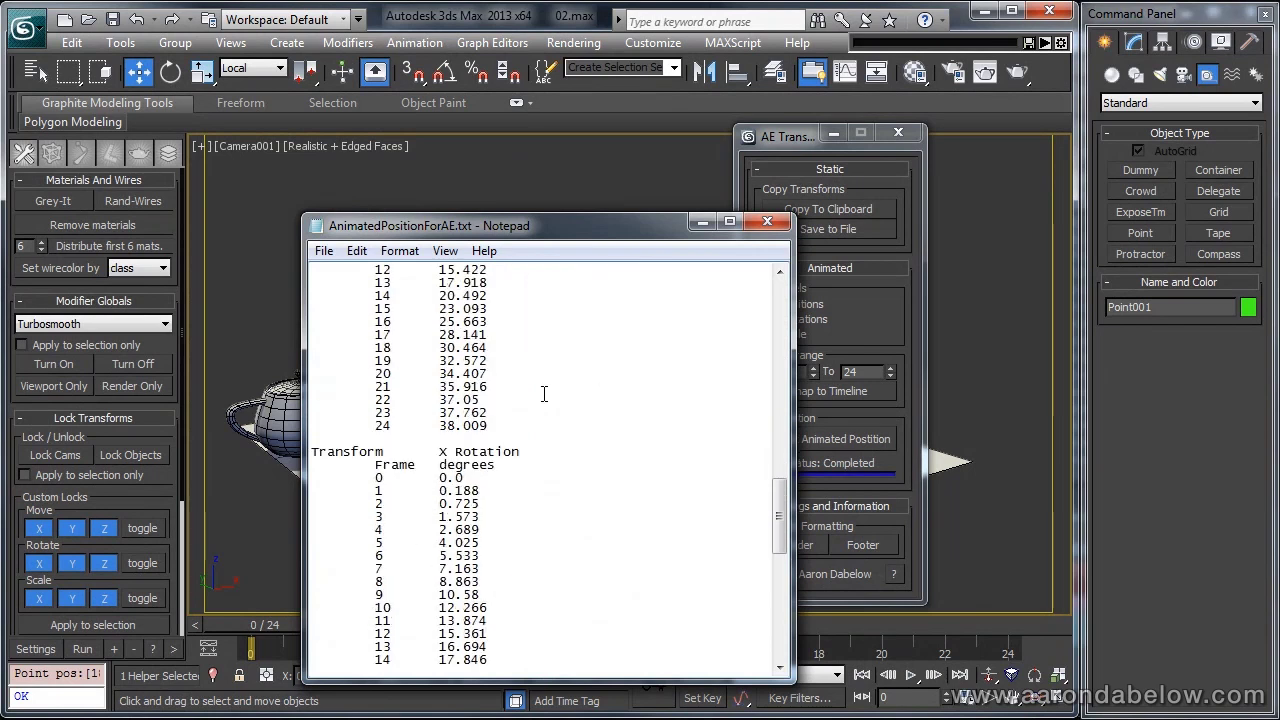
left_click_drag(778, 612, 768, 292)
left_click_drag(630, 228, 573, 165)
left_click(536, 226)
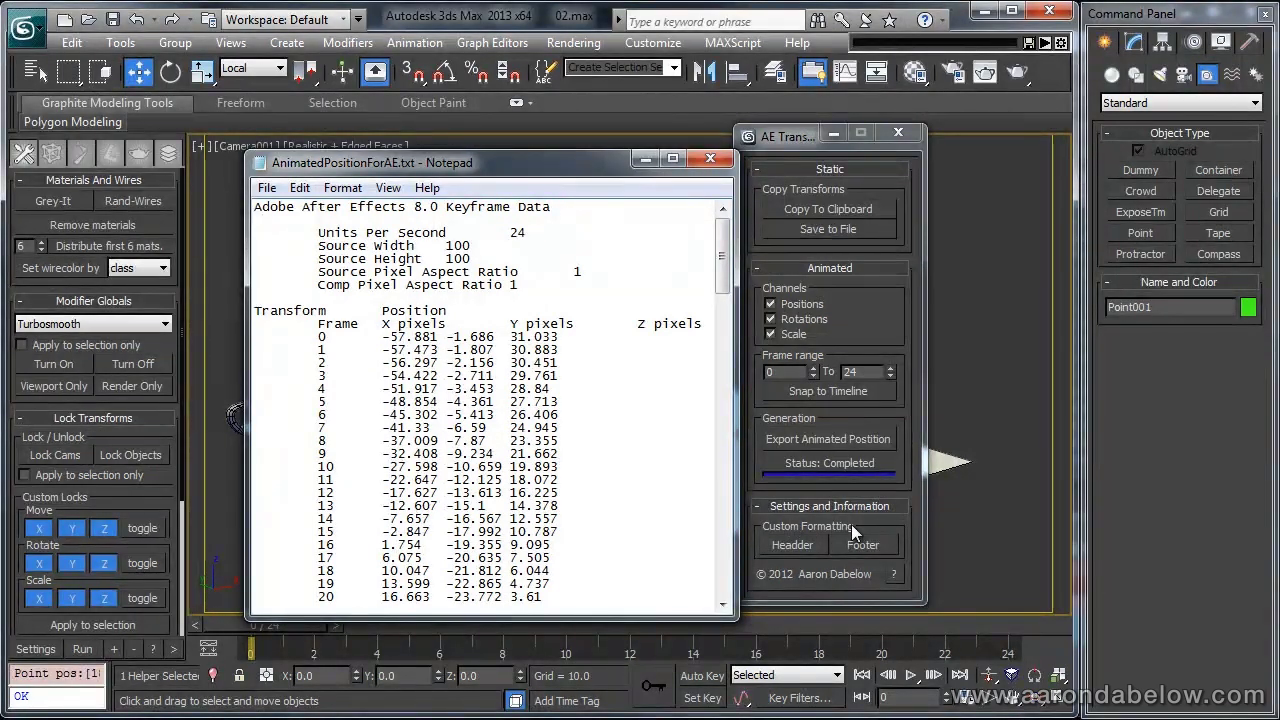
Step: Add header lines 'asdfasdf' and 'sadf' after the custom keyframe header title
left_click(792, 545)
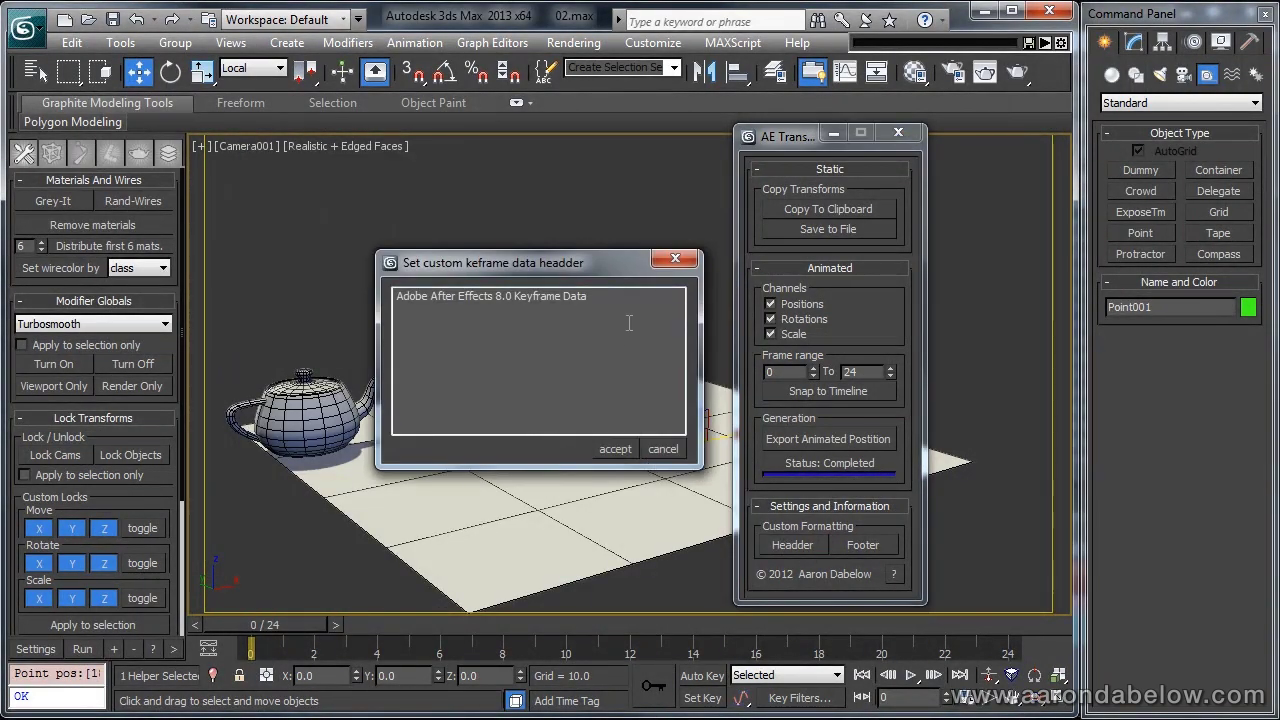
left_click(650, 308)
key("ctrl+a")
key("Right")
type("as")
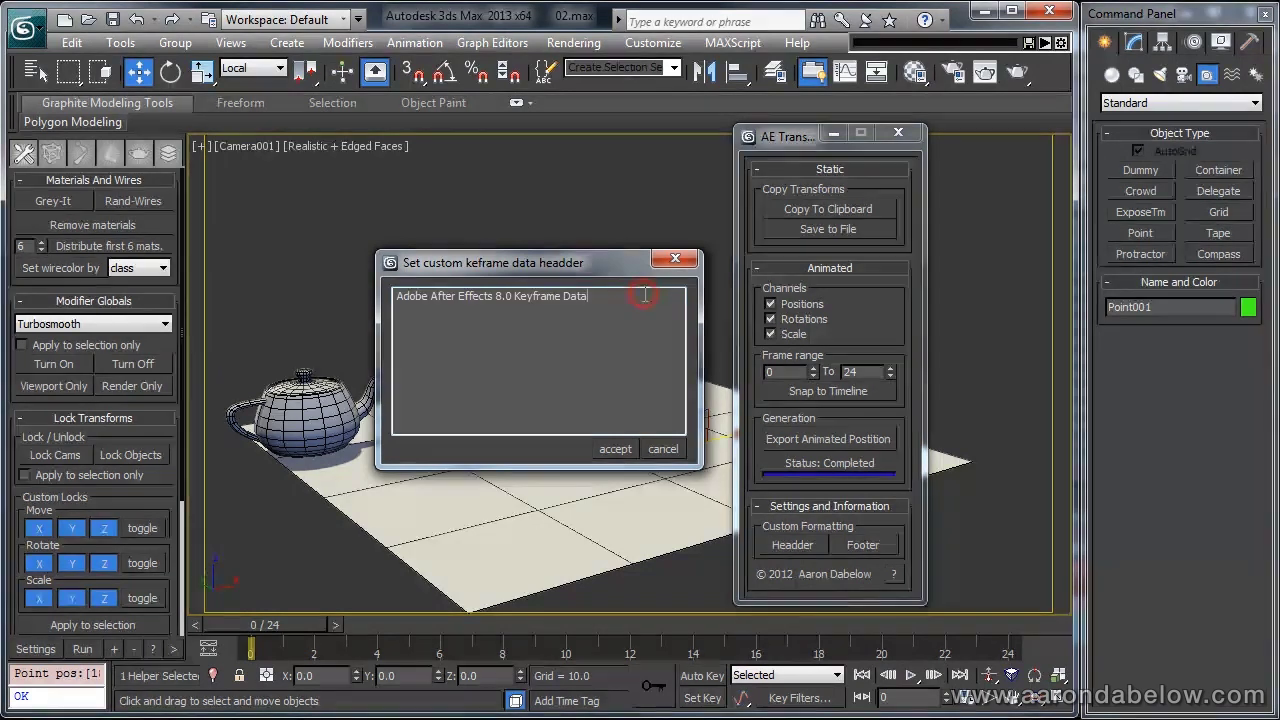
type("dfasdf")
key("Return")
type("sadf")
Step: Accept the edited header, re-export the animated position, and check the new lines in Notepad
left_click(815, 440)
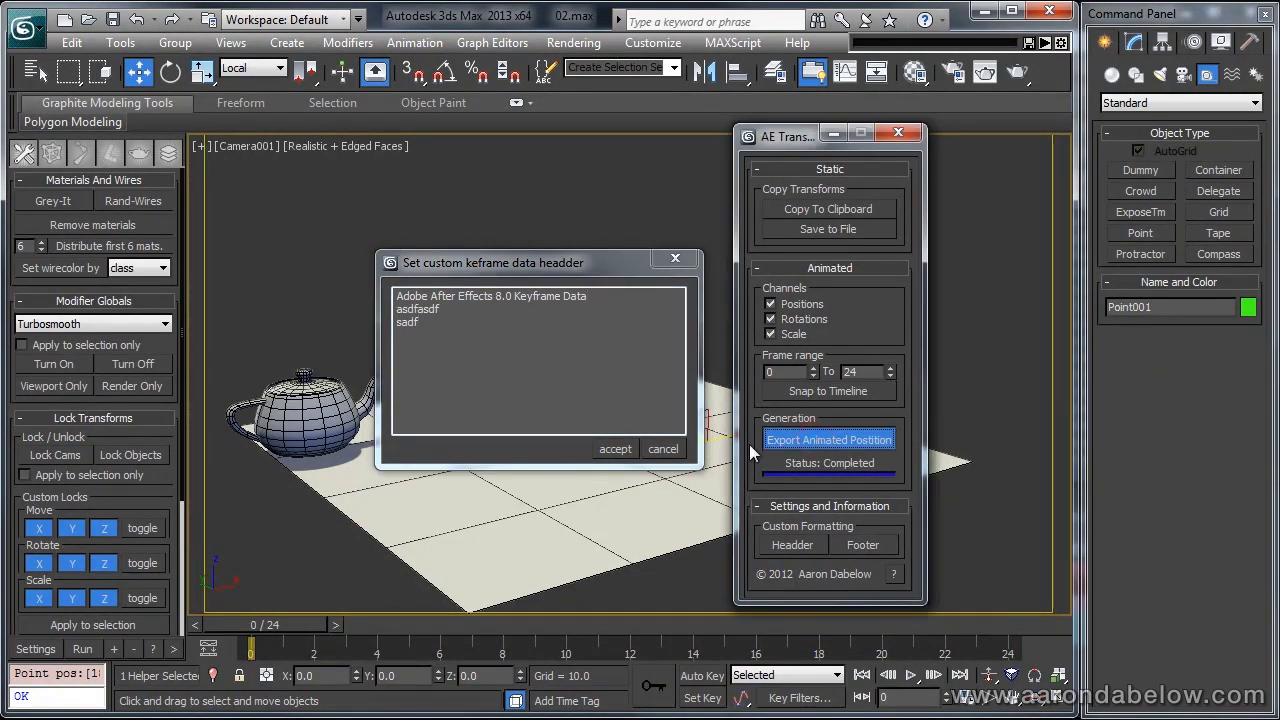
left_click(617, 450)
left_click(805, 440)
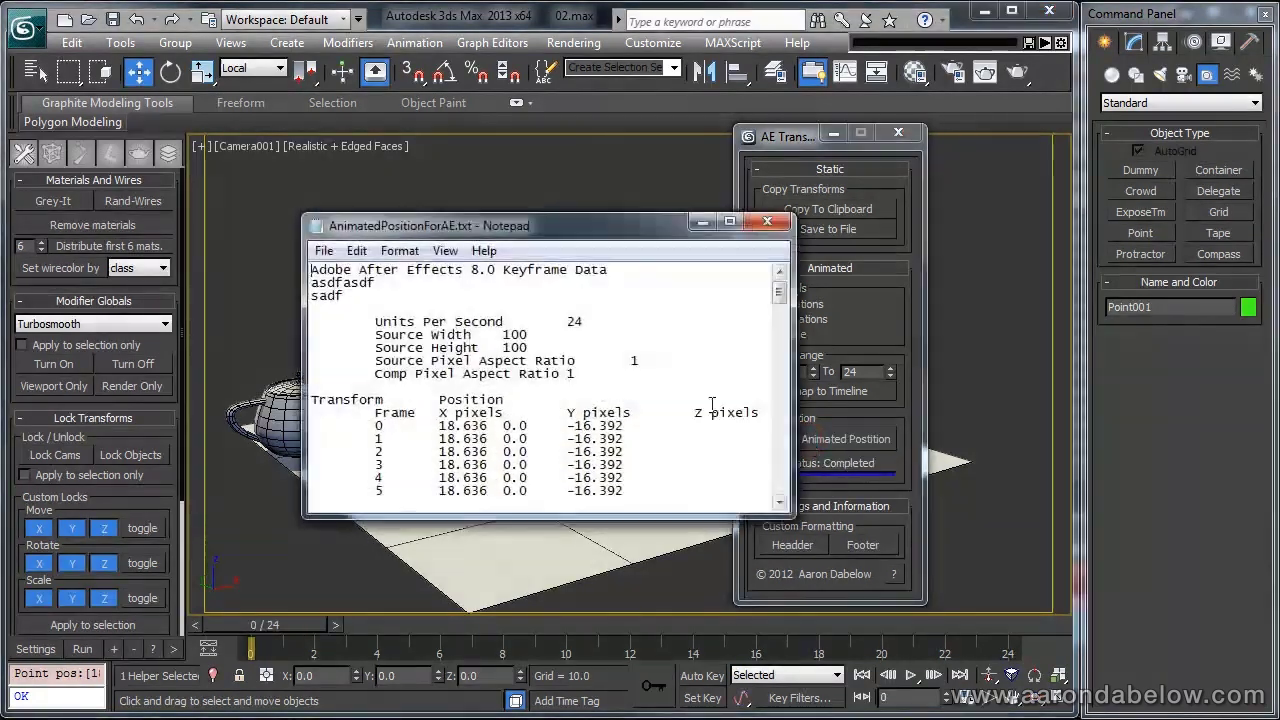
left_click_drag(366, 292, 311, 280)
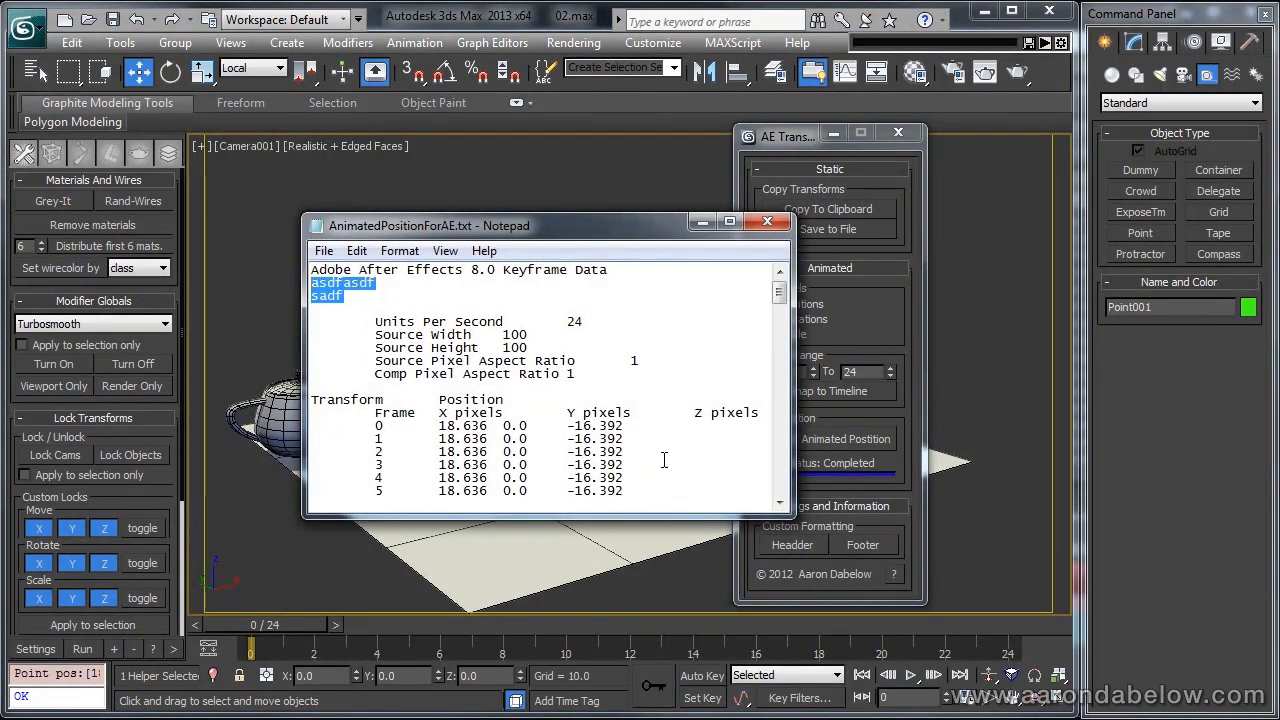